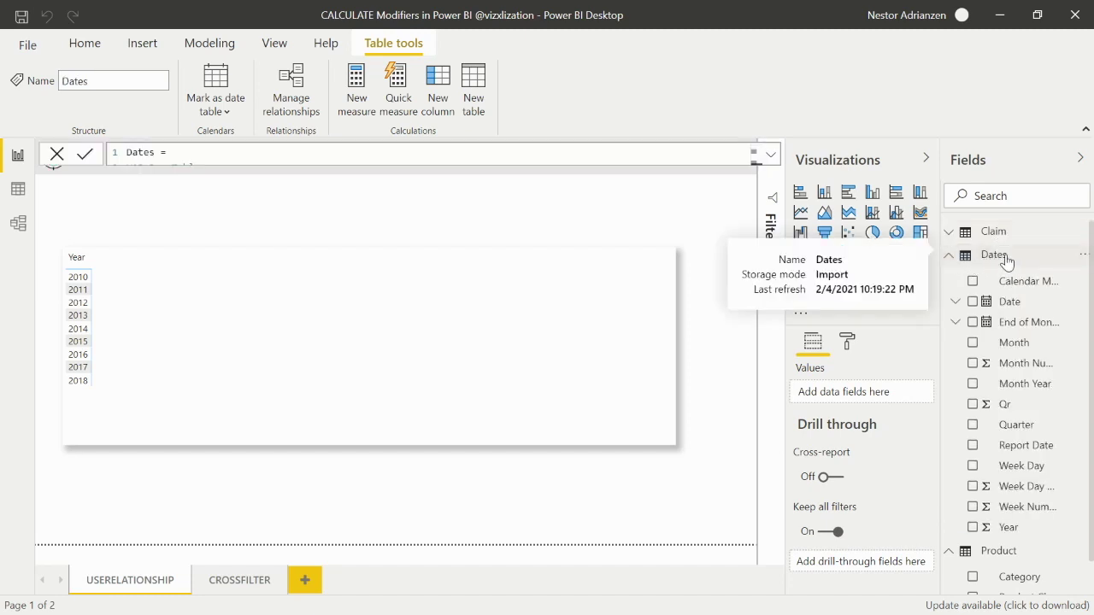
- Collapse the Dates and Product field lists and return to the report canvas
{"action": "left_click", "coordinate": [1004, 257]}
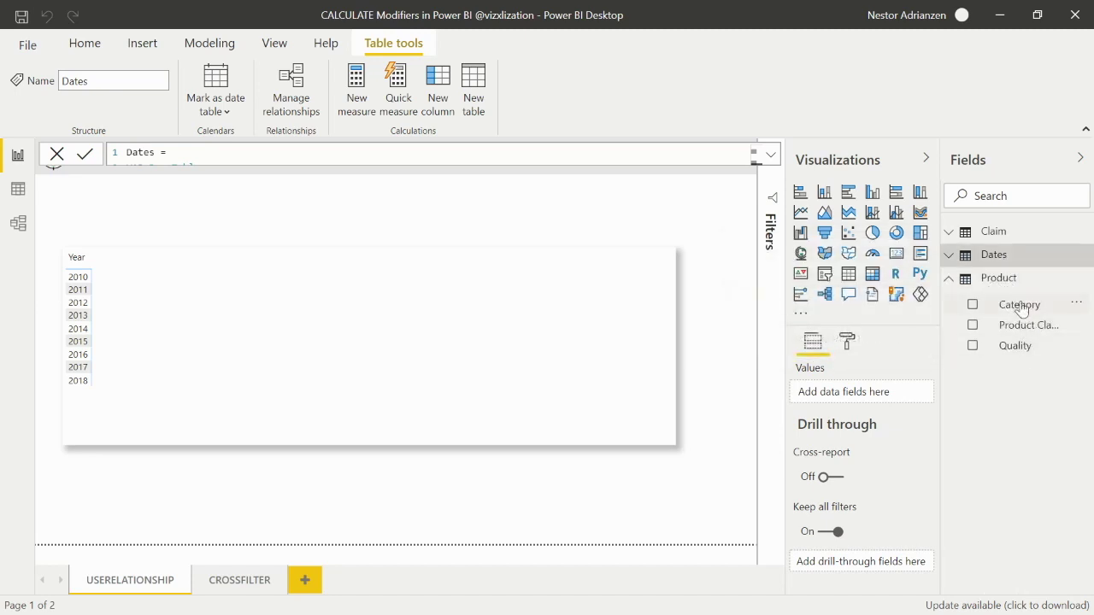
{"action": "left_click", "coordinate": [1008, 280]}
{"action": "left_click", "coordinate": [716, 410]}
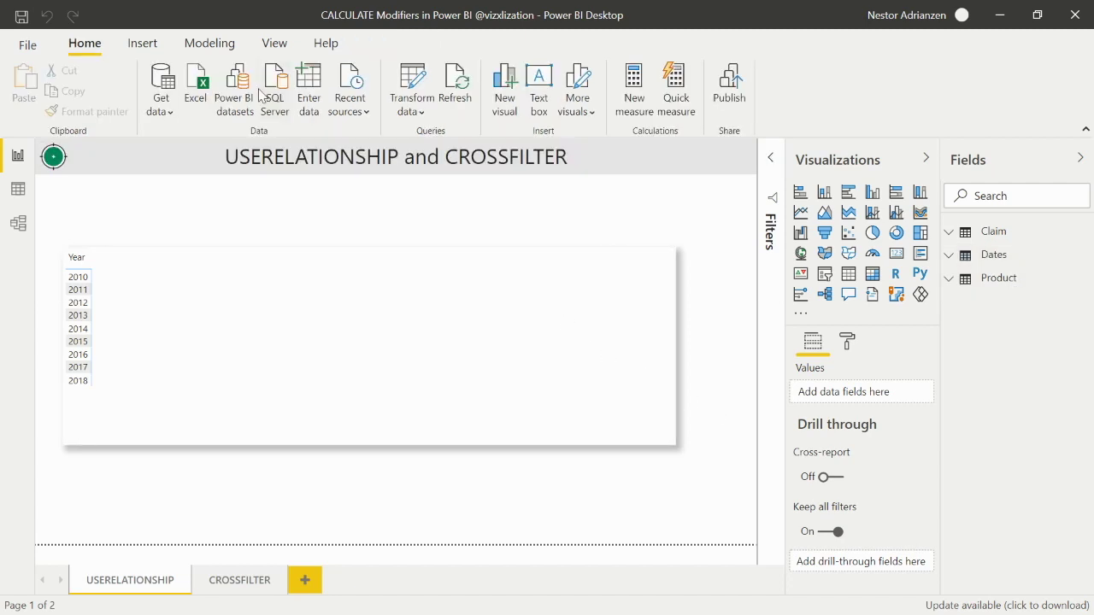
- Create and load an empty table named _Measures through Enter data
{"action": "left_click", "coordinate": [309, 89]}
{"action": "type", "text": "_"}
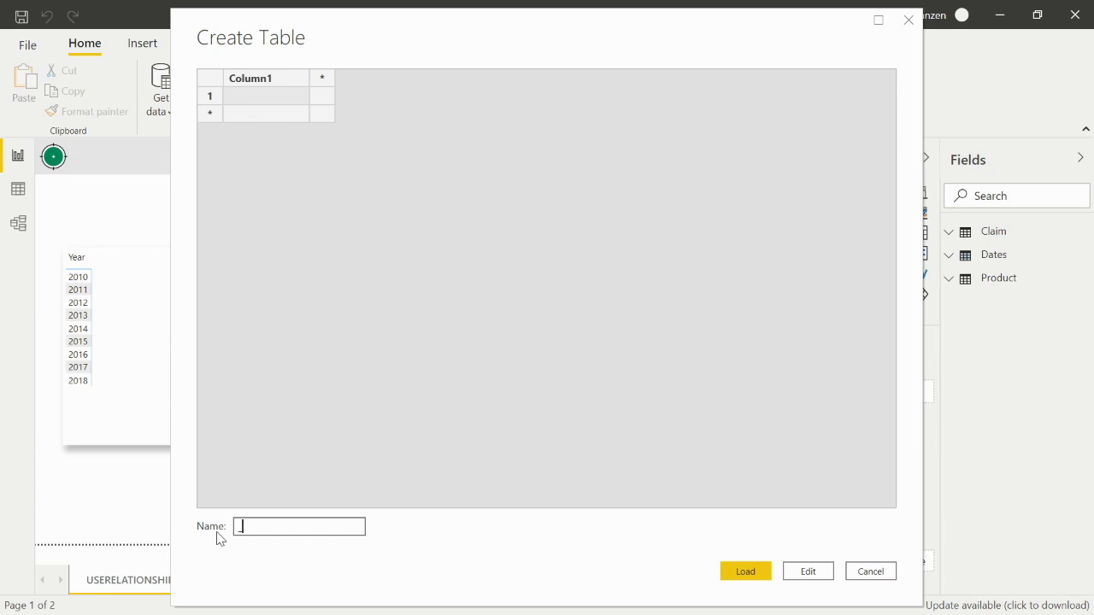
{"action": "type", "text": "Measures"}
{"action": "key", "text": "Return"}
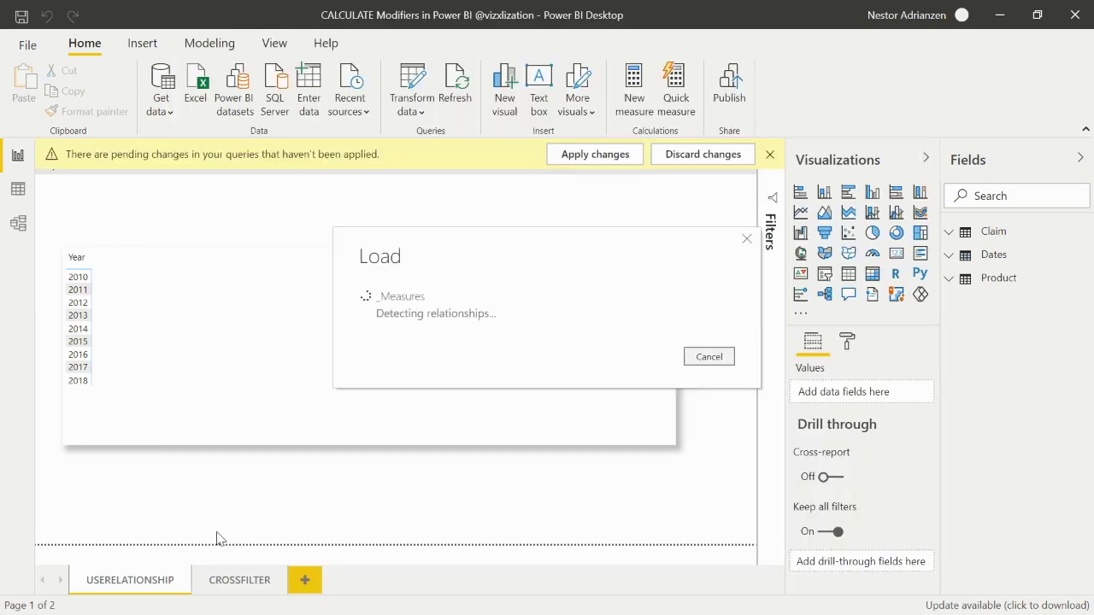
{"action": "left_click", "coordinate": [737, 342]}
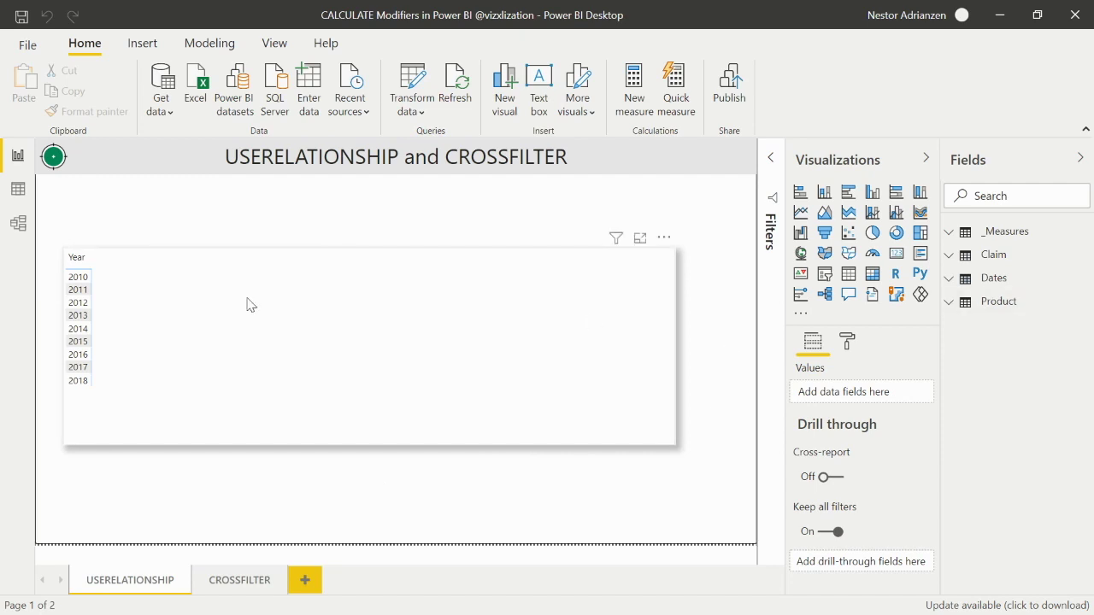
- In Model view, inspect the Dates, Claim and Product tables and their relationships
{"action": "left_click", "coordinate": [24, 236]}
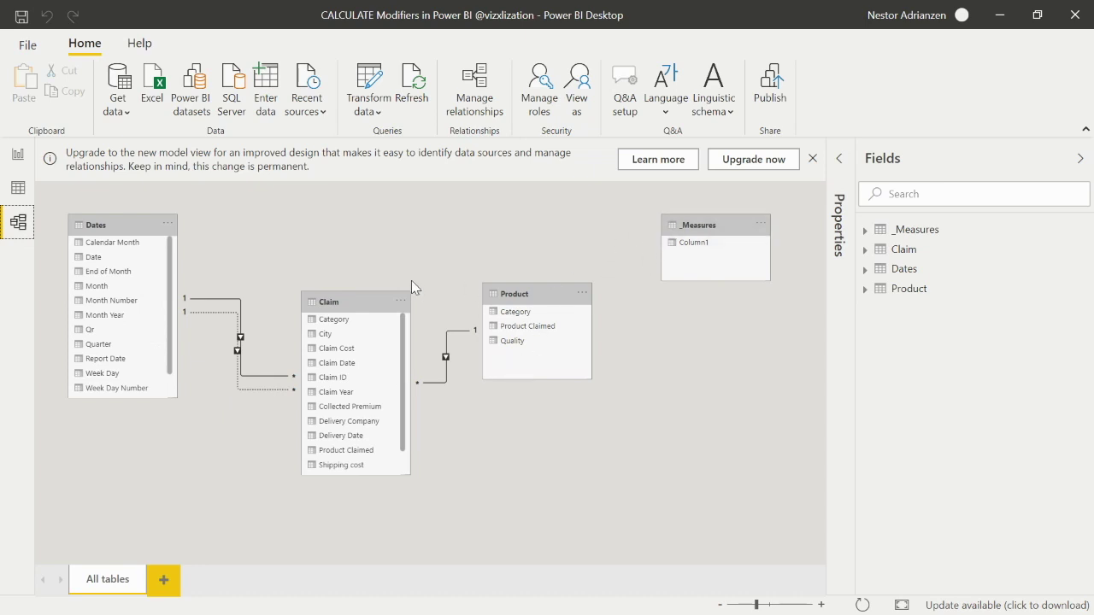
{"action": "left_click", "coordinate": [118, 225]}
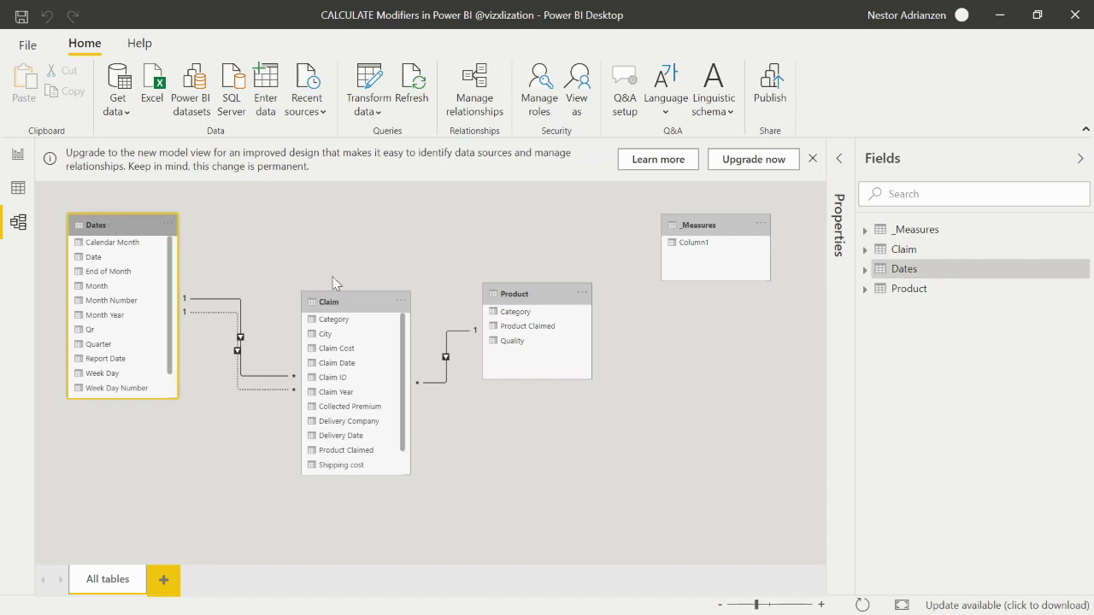
{"action": "left_click", "coordinate": [359, 298]}
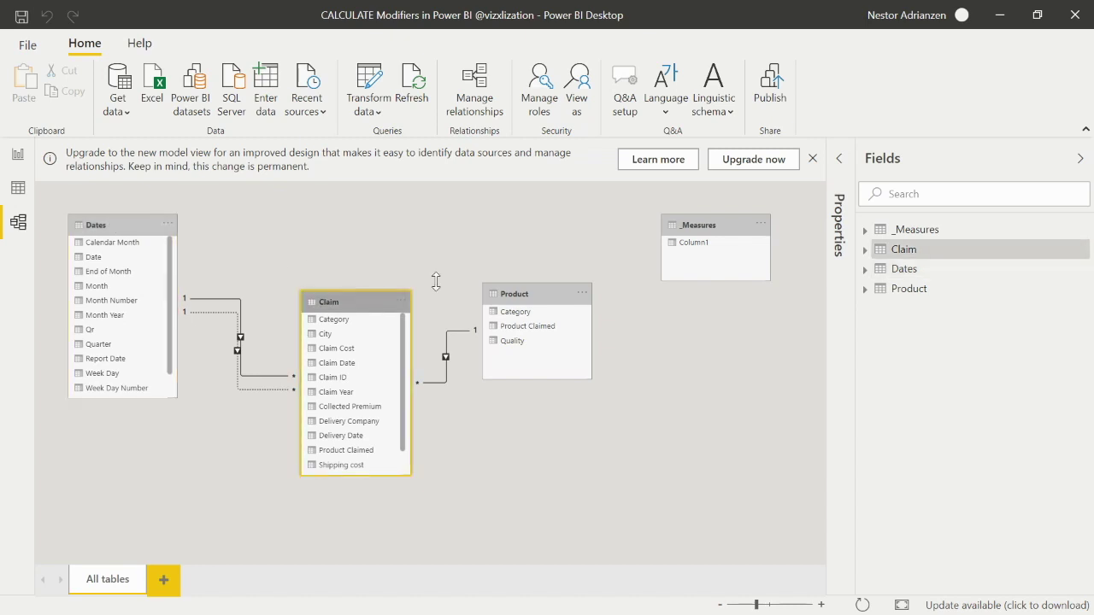
{"action": "left_click", "coordinate": [539, 290]}
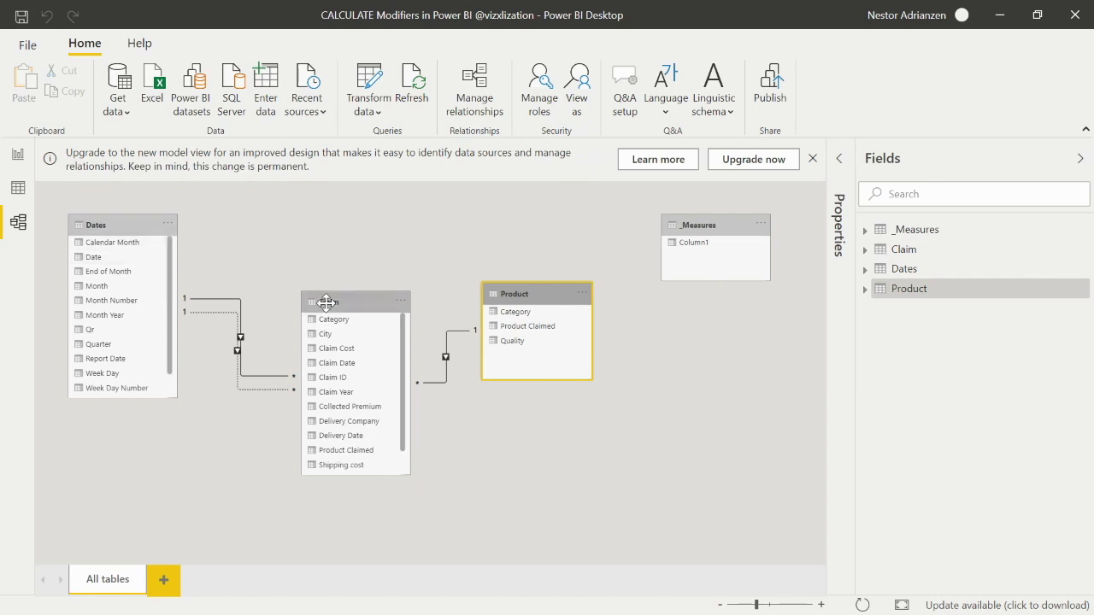
{"action": "left_click", "coordinate": [586, 471]}
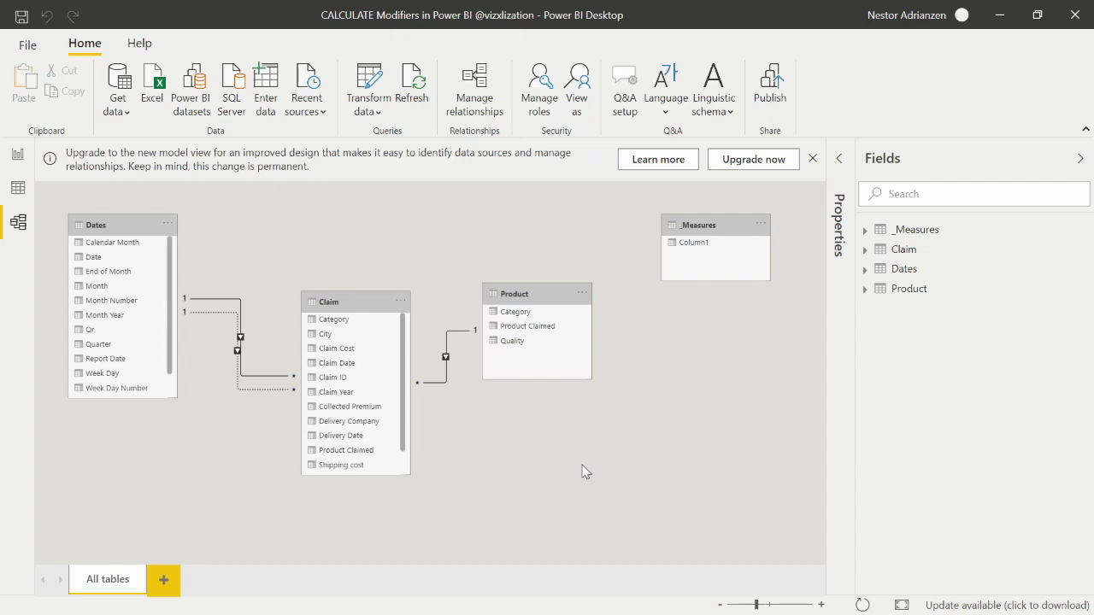
- Create Cost Amount = SUM(Claim[Claim Cost]) with thousands separators and add it to the Year table
{"action": "left_click", "coordinate": [17, 154]}
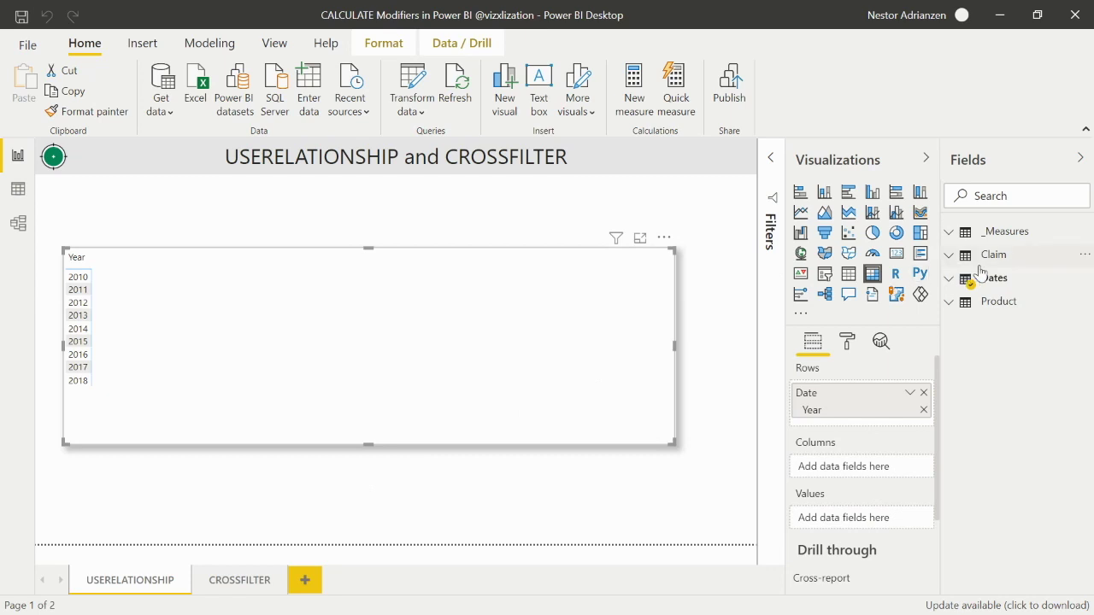
{"action": "right_click", "coordinate": [1020, 239]}
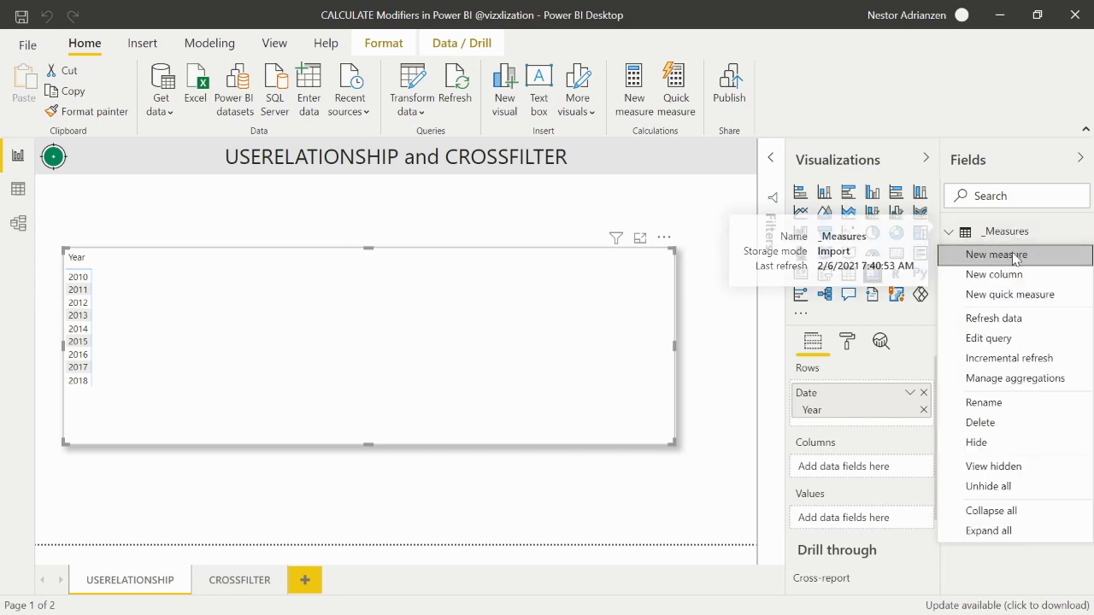
{"action": "key", "text": "Escape"}
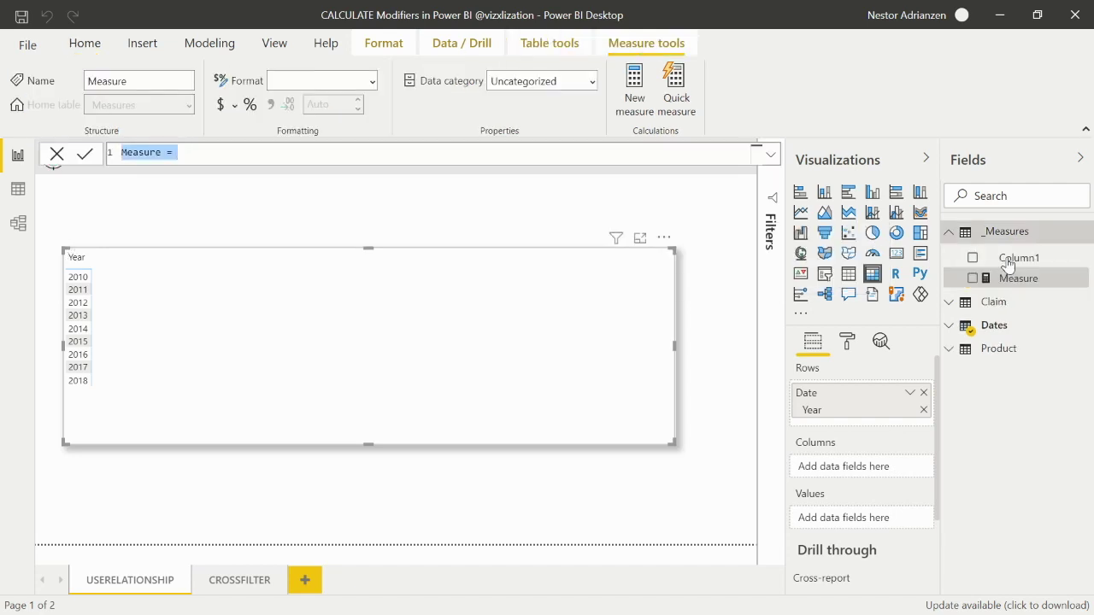
{"action": "key", "text": "BackSpace"}
{"action": "type", "text": "Cost Amount ="}
{"action": "key", "text": "shift+Return"}
{"action": "type", "text": "SUM( claim"}
{"action": "key", "text": "Down"}
{"action": "key", "text": "Down"}
{"action": "key", "text": "Down"}
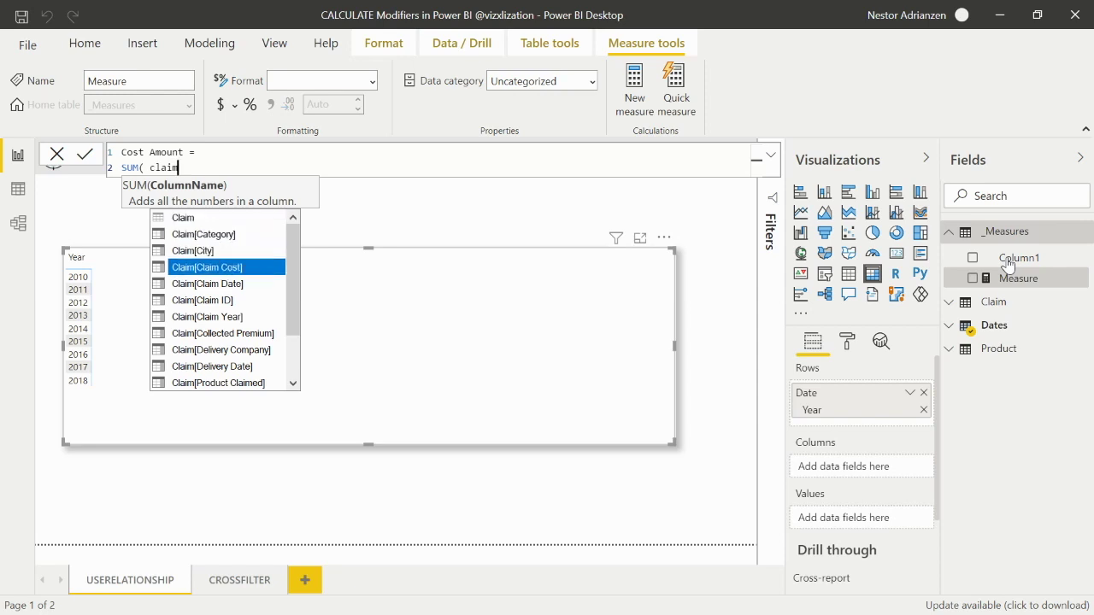
{"action": "key", "text": "Tab"}
{"action": "type", "text": ")"}
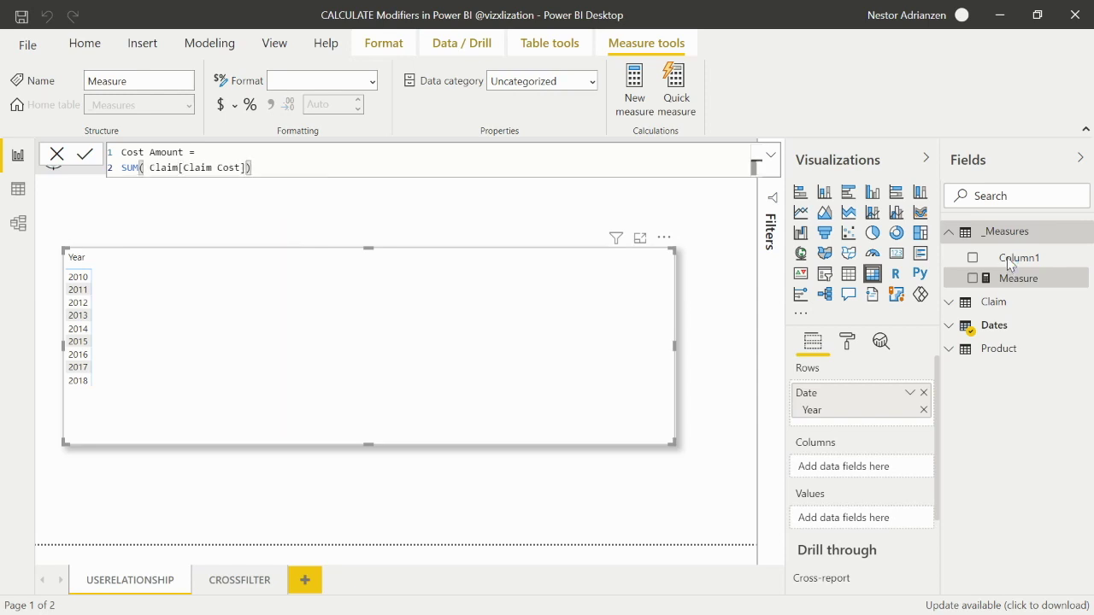
{"action": "key", "text": "Return"}
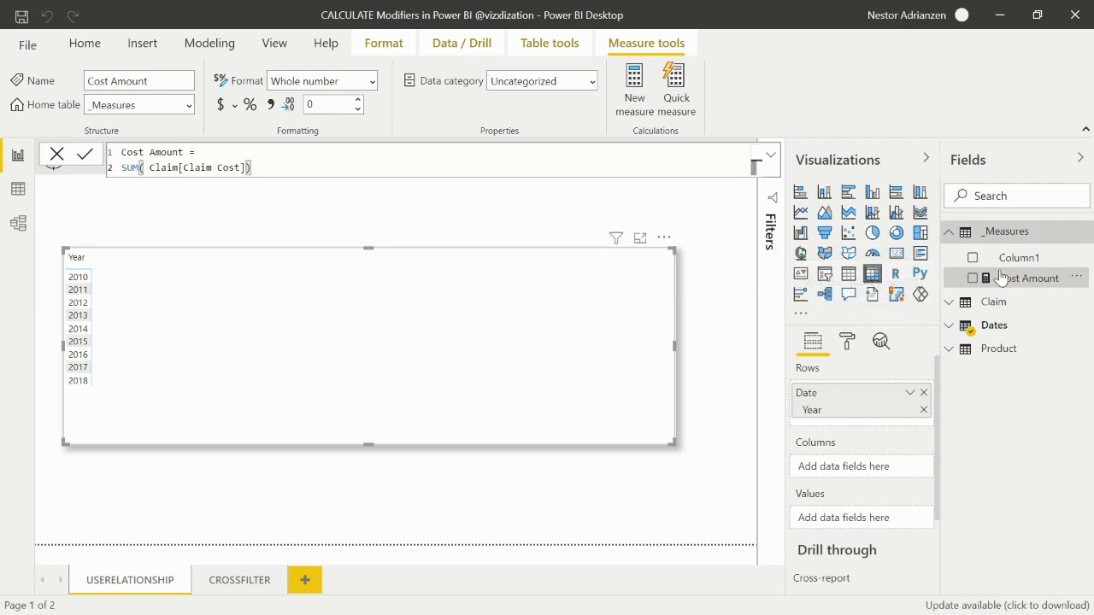
{"action": "left_click", "coordinate": [272, 104]}
{"action": "left_click_drag", "start_coordinate": [1013, 289], "coordinate": [189, 335]}
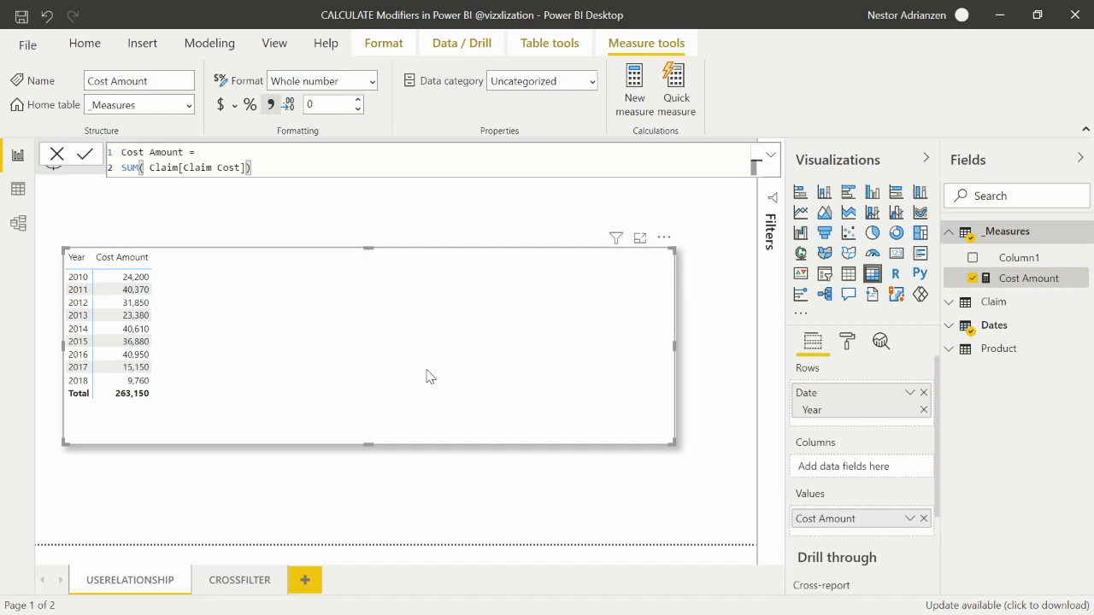
{"action": "left_click", "coordinate": [18, 223]}
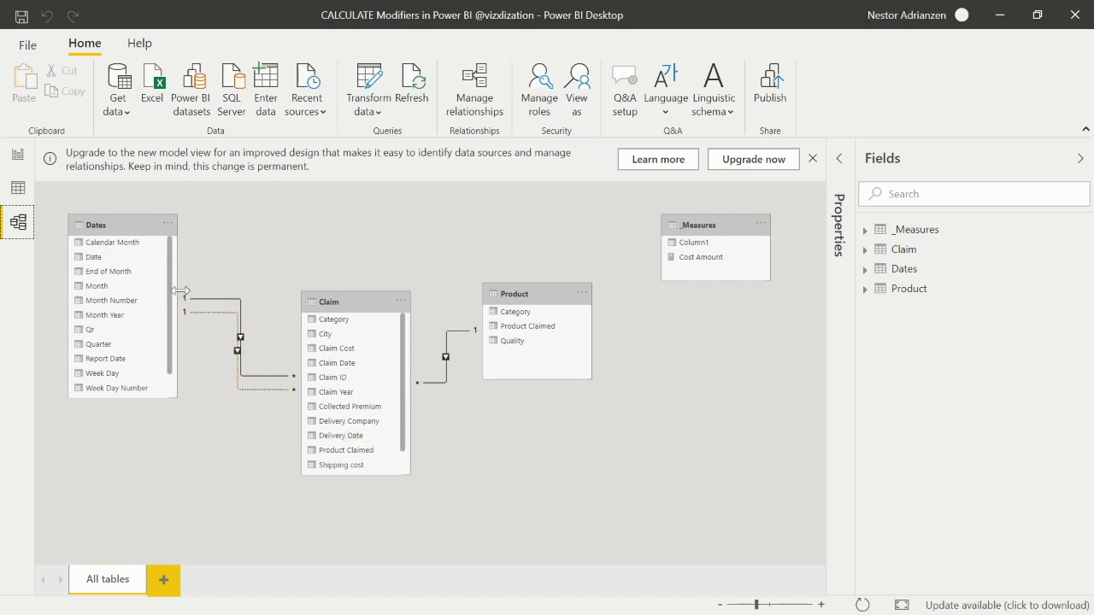
{"action": "left_click", "coordinate": [19, 155]}
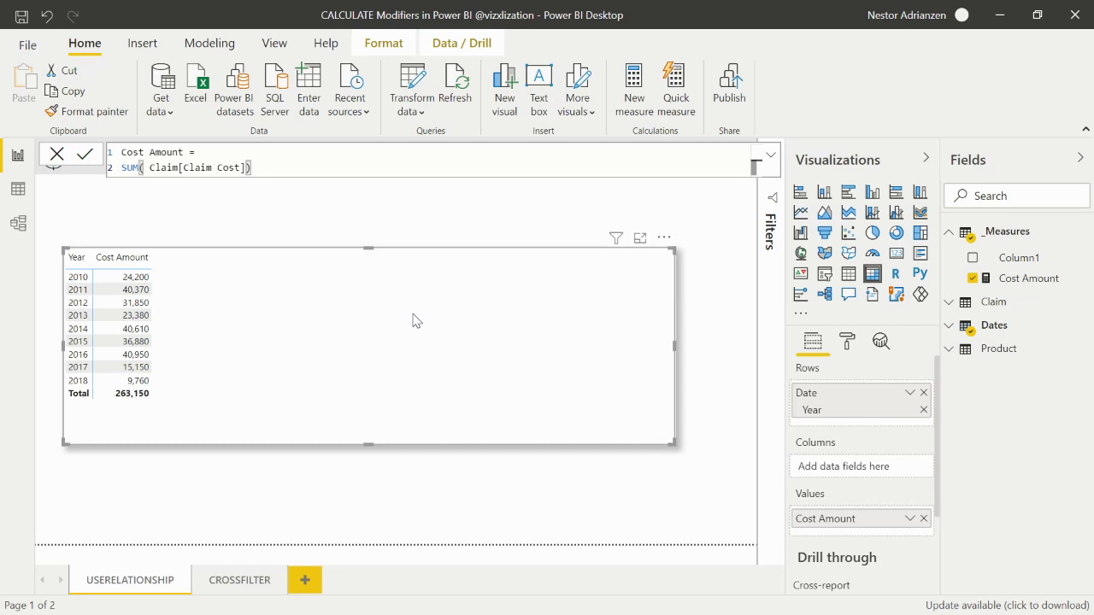
{"action": "right_click", "coordinate": [1019, 237]}
- Start a new measure Delivered Amount = CALCULATE([Cost Amount], …) in _Measures
{"action": "left_click", "coordinate": [1007, 256]}
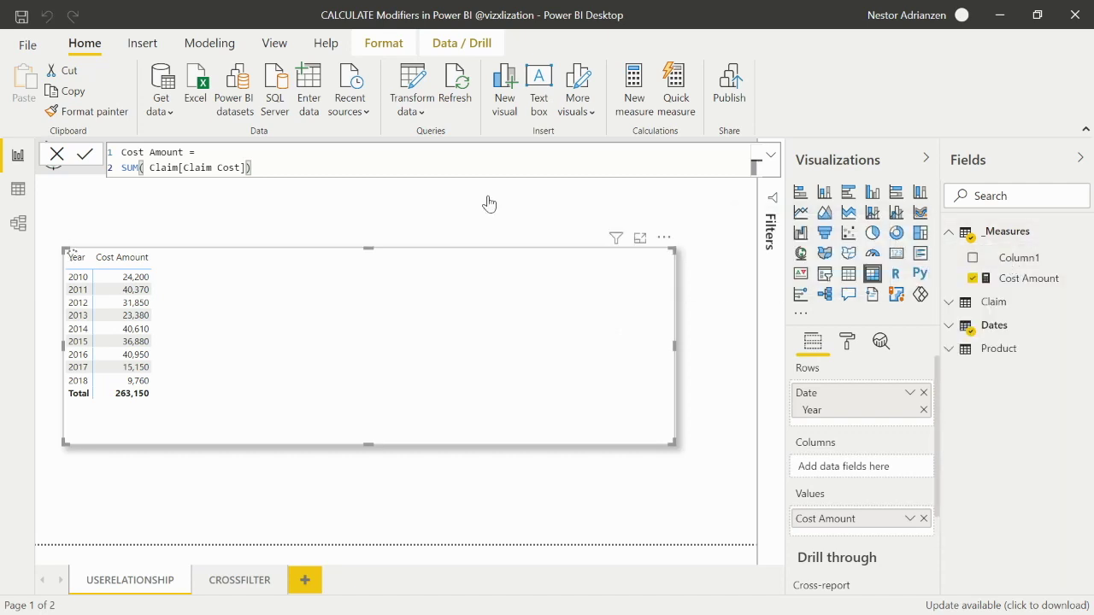
{"action": "type", "text": "S"}
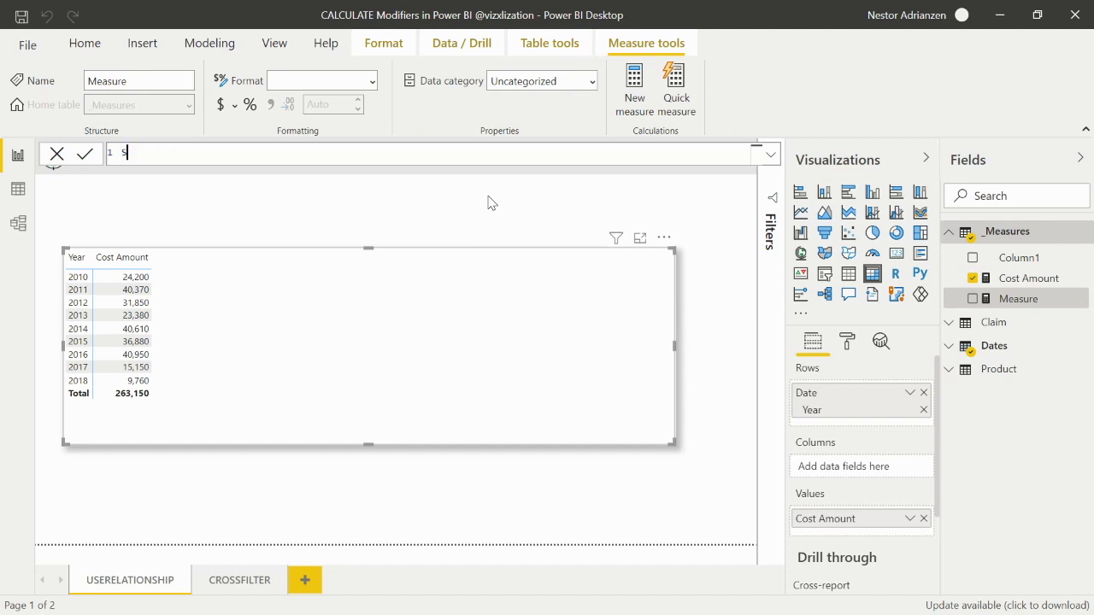
{"action": "key", "text": "BackSpace"}
{"action": "type", "text": "Delivered Amount ="}
{"action": "key", "text": "shift+Return"}
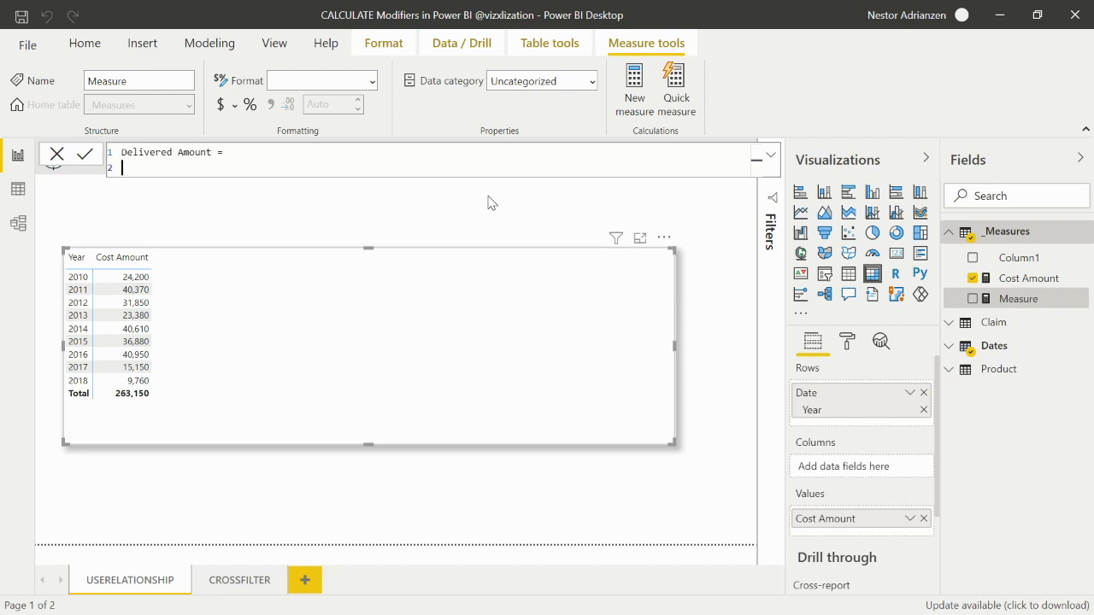
{"action": "type", "text": "C"}
{"action": "key", "text": "BackSpace"}
{"action": "type", "text": "C"}
{"action": "key", "text": "Tab"}
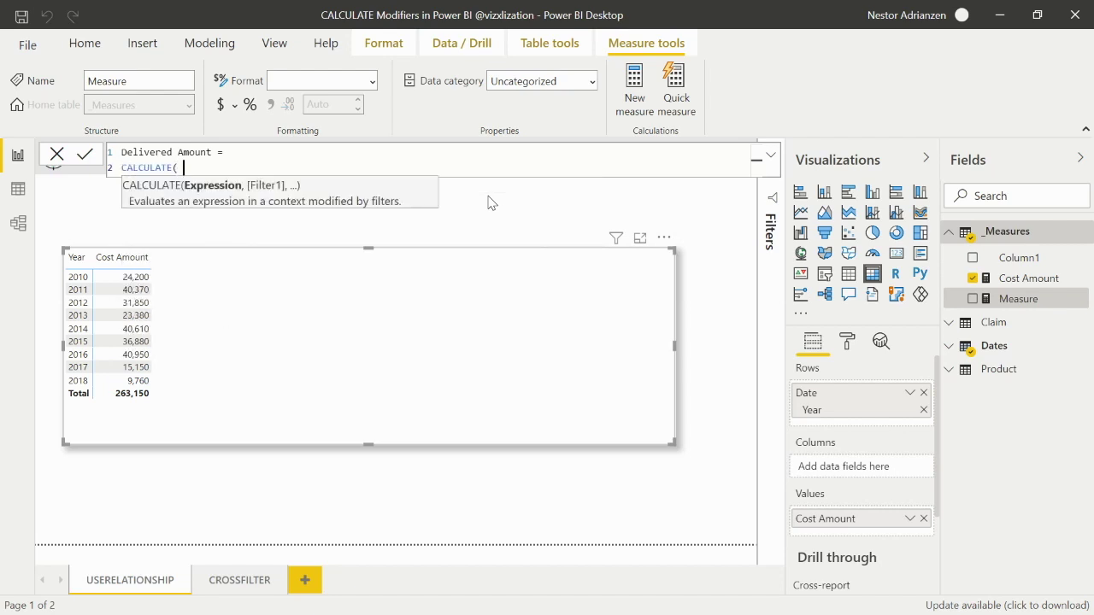
{"action": "key", "text": "shift+Return"}
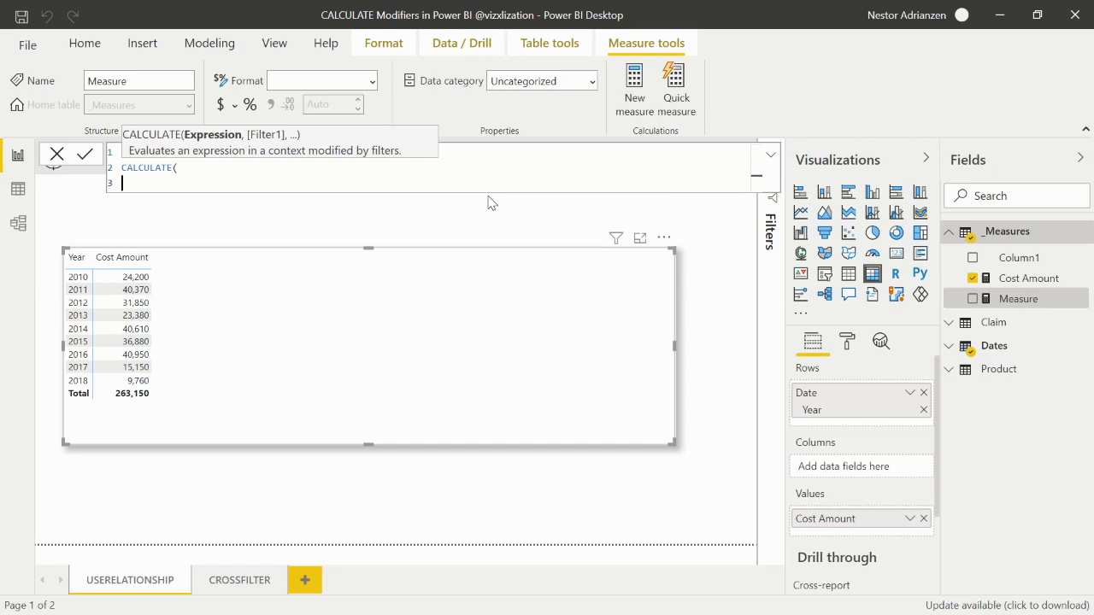
{"action": "type", "text": "cos"}
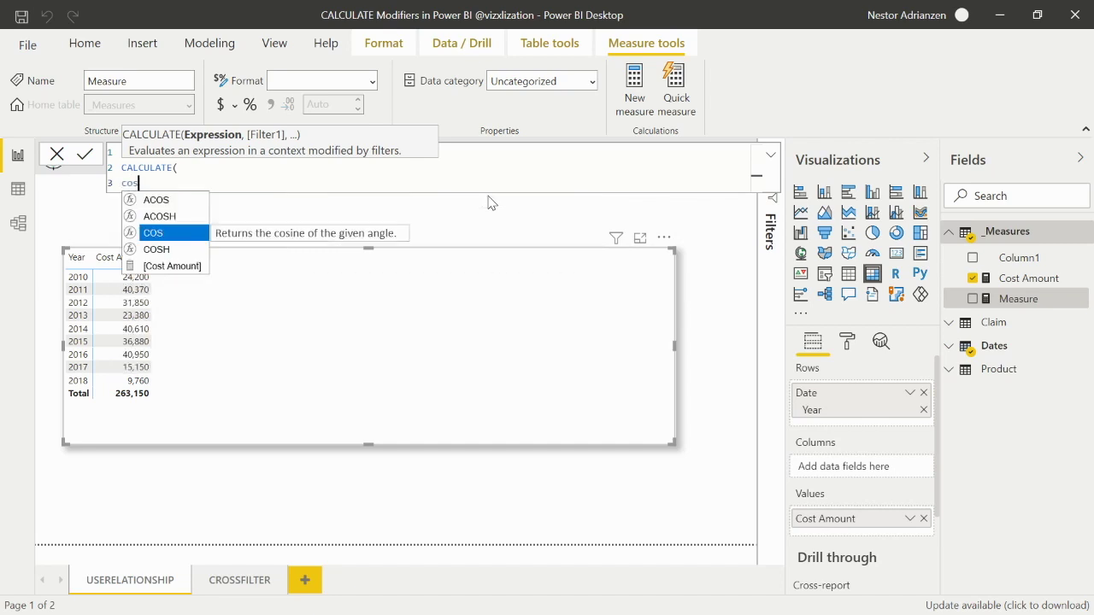
{"action": "key", "text": "Down"}
{"action": "key", "text": "Down"}
{"action": "key", "text": "Tab"}
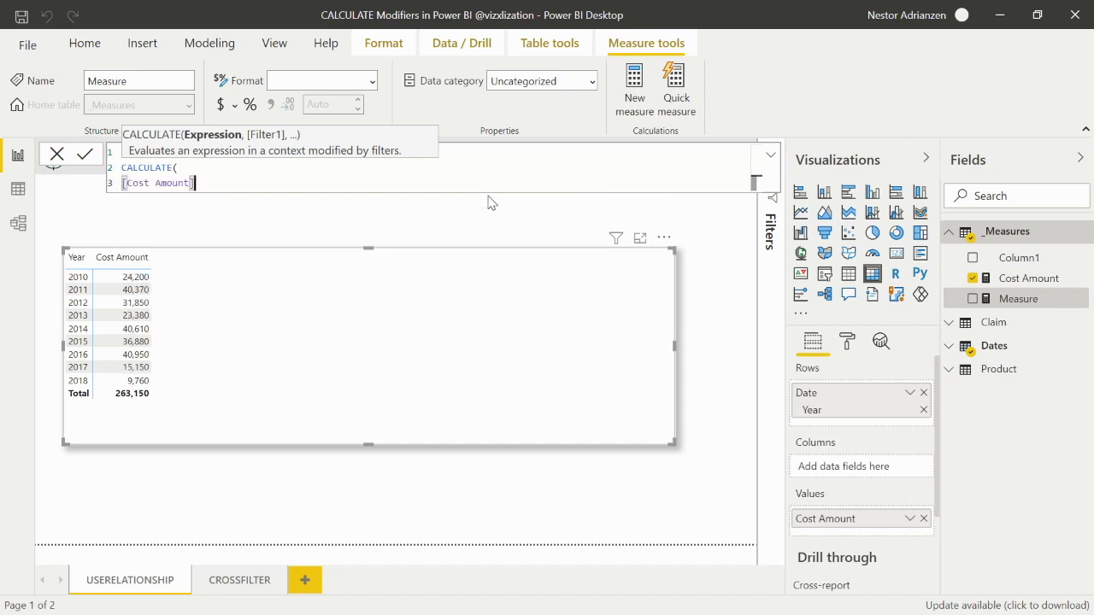
{"action": "key", "text": "Home"}
{"action": "key", "text": "Tab"}
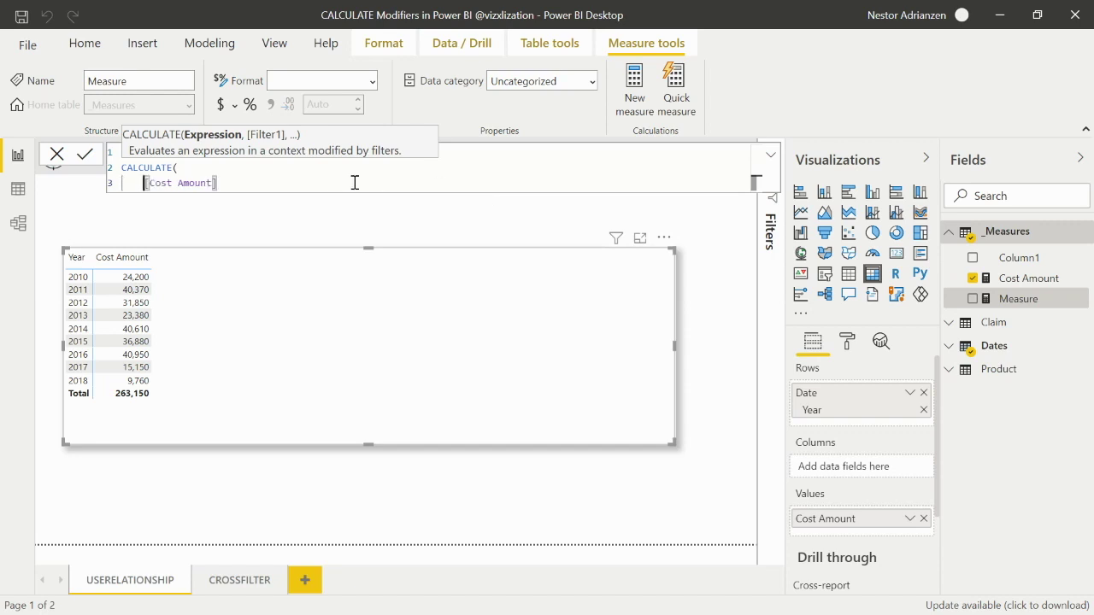
{"action": "key", "text": "End"}
{"action": "type", "text": ","}
{"action": "key", "text": "shift+Return"}
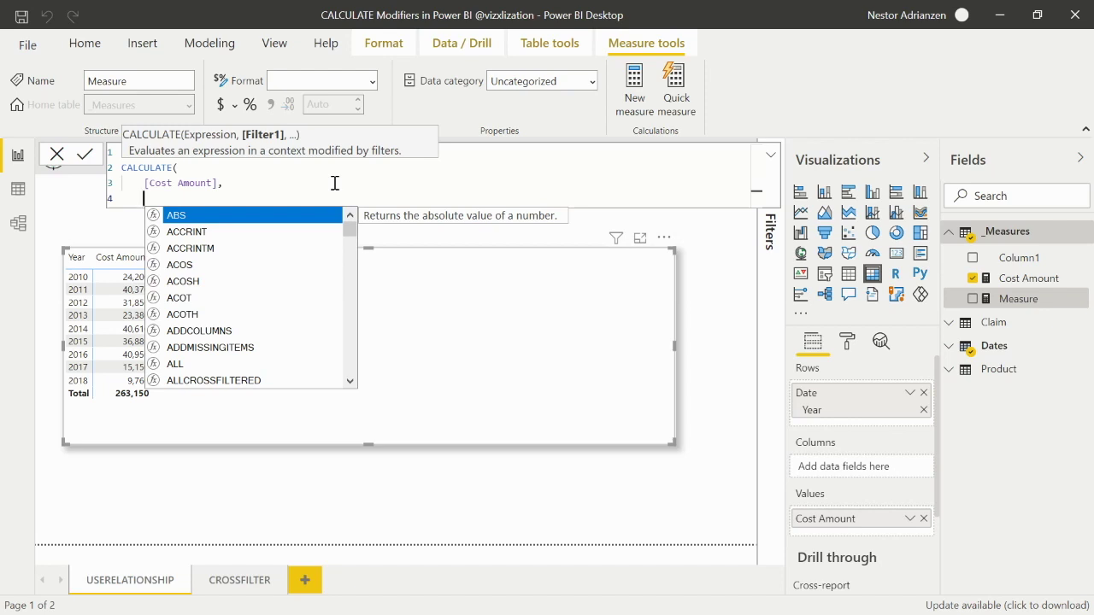
- Add the USERELATIONSHIP(Claim[Delivery Date], Dates[Date]) filter argument and commit the measure
{"action": "type", "text": "user"}
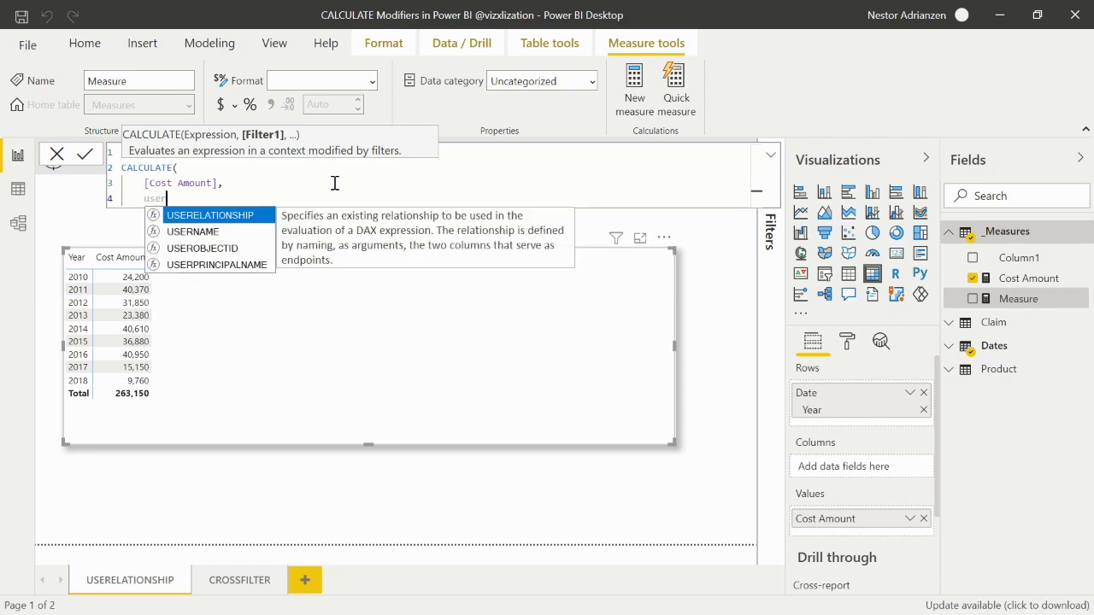
{"action": "key", "text": "Tab"}
{"action": "type", "text": "("}
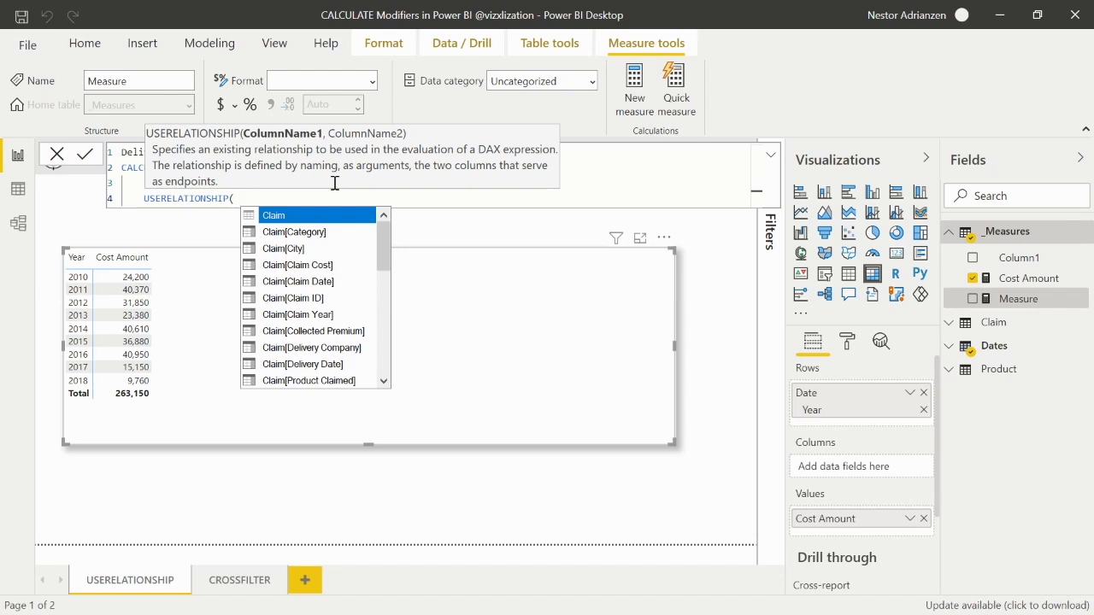
{"action": "type", "text": "cla"}
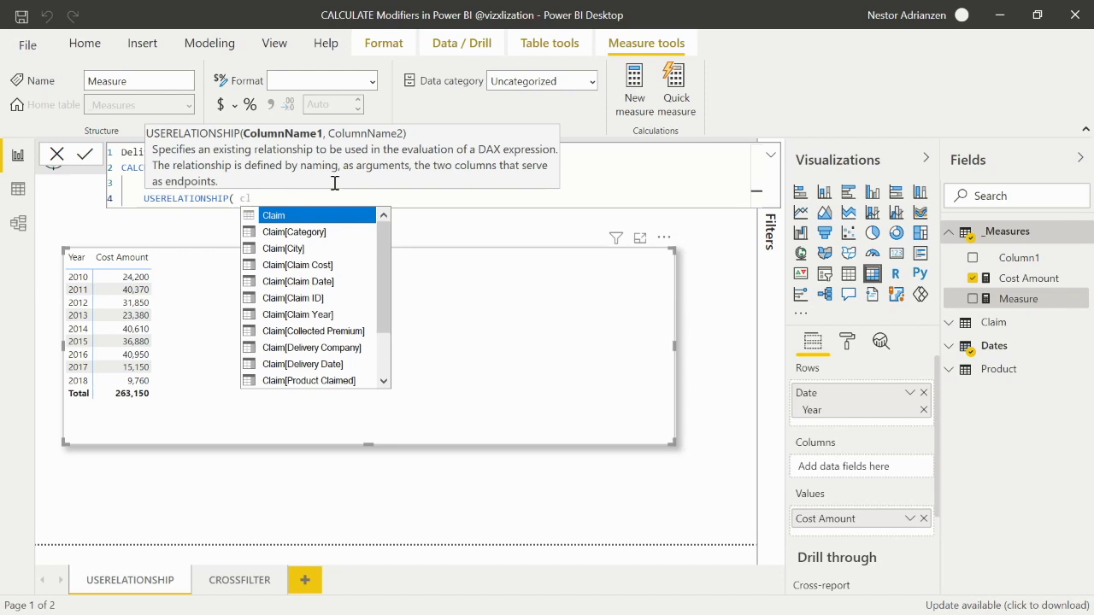
{"action": "key", "text": "Down"}
{"action": "key", "text": "Down"}
{"action": "key", "text": "Down"}
{"action": "key", "text": "Down"}
{"action": "key", "text": "Down"}
{"action": "key", "text": "Down"}
{"action": "key", "text": "Down"}
{"action": "key", "text": "Down"}
{"action": "key", "text": "Down"}
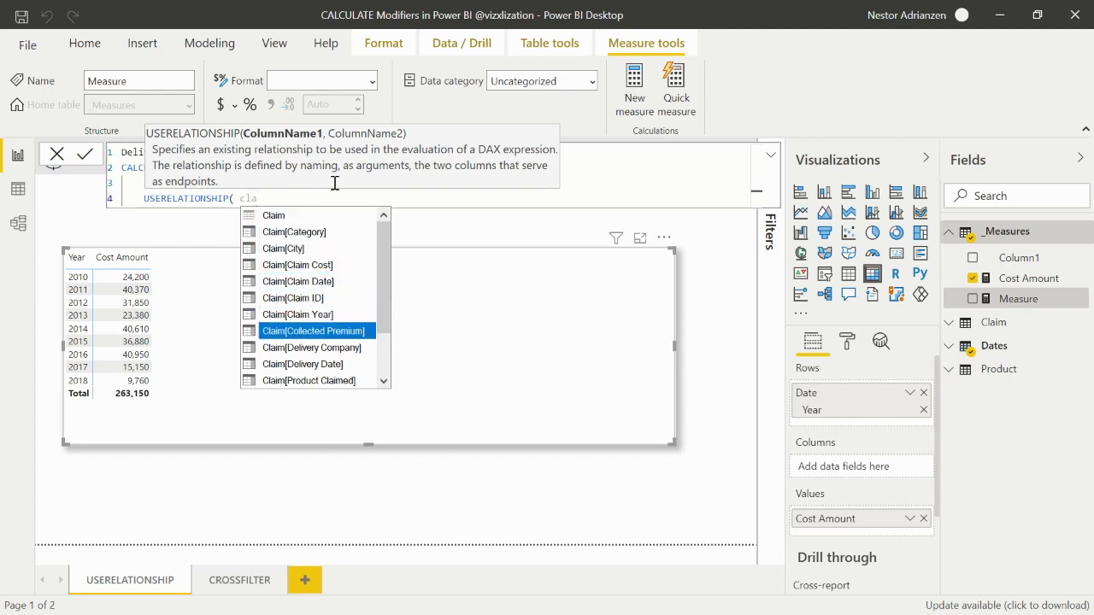
{"action": "key", "text": "Tab"}
{"action": "type", "text": ","}
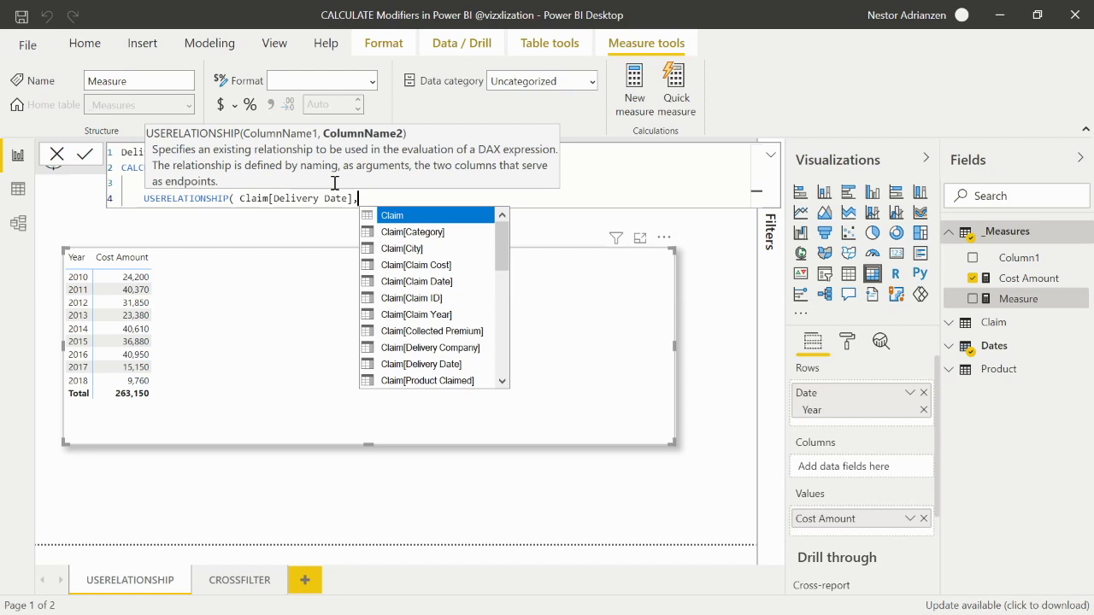
{"action": "type", "text": "date"}
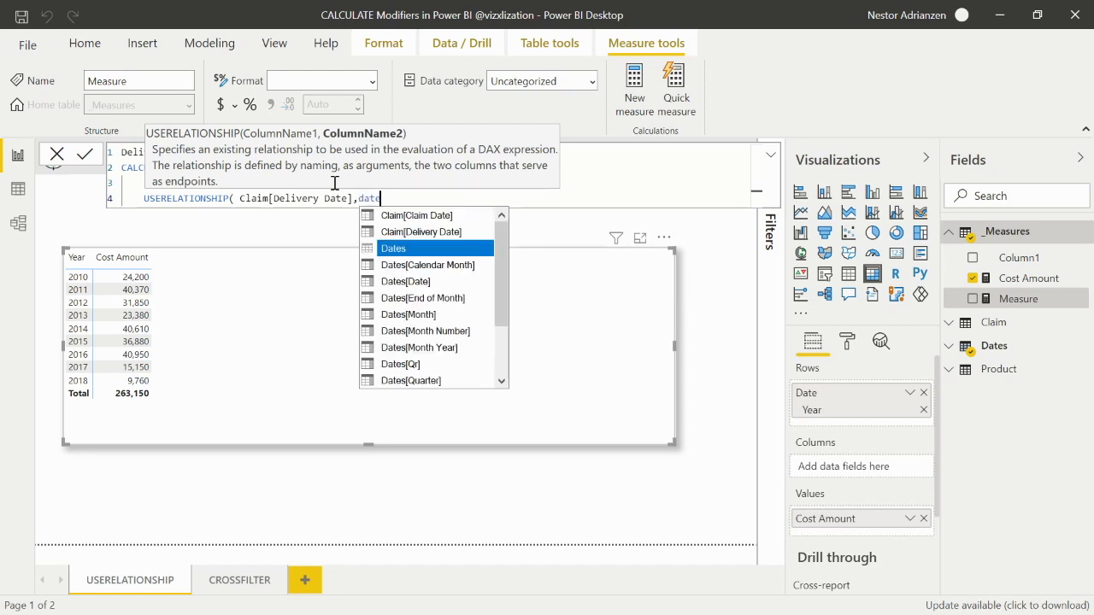
{"action": "key", "text": "Down"}
{"action": "key", "text": "Down"}
{"action": "key", "text": "Tab"}
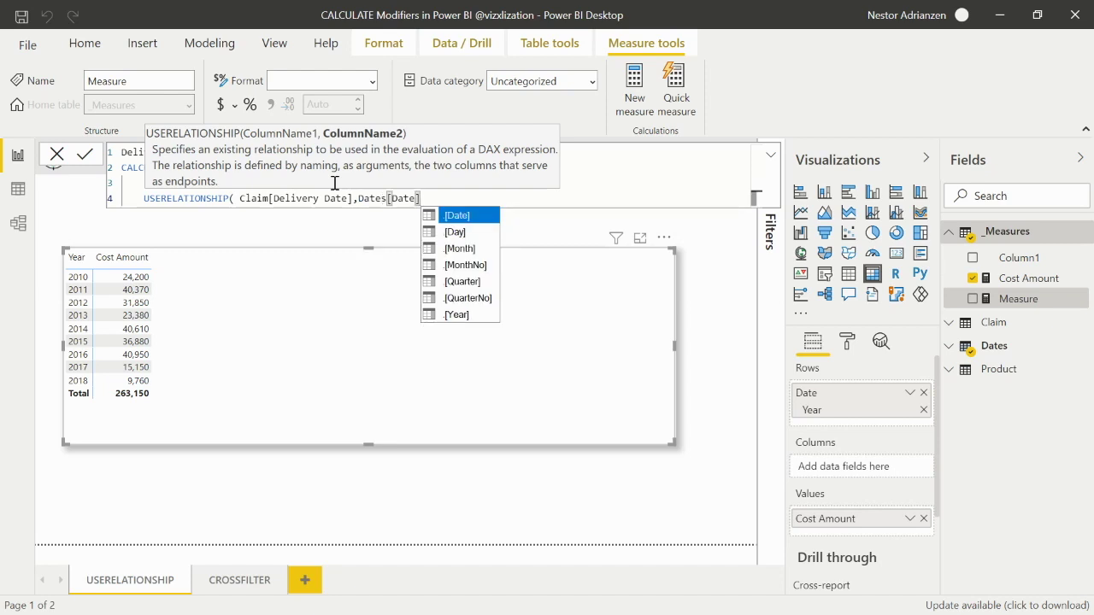
{"action": "type", "text": ")"}
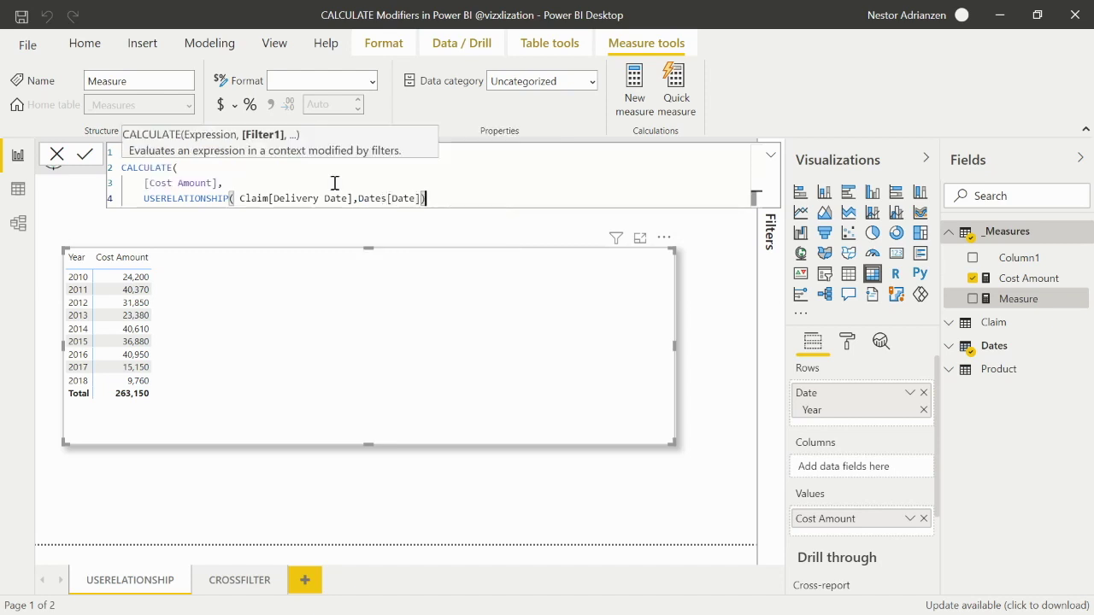
{"action": "key", "text": "shift+Return"}
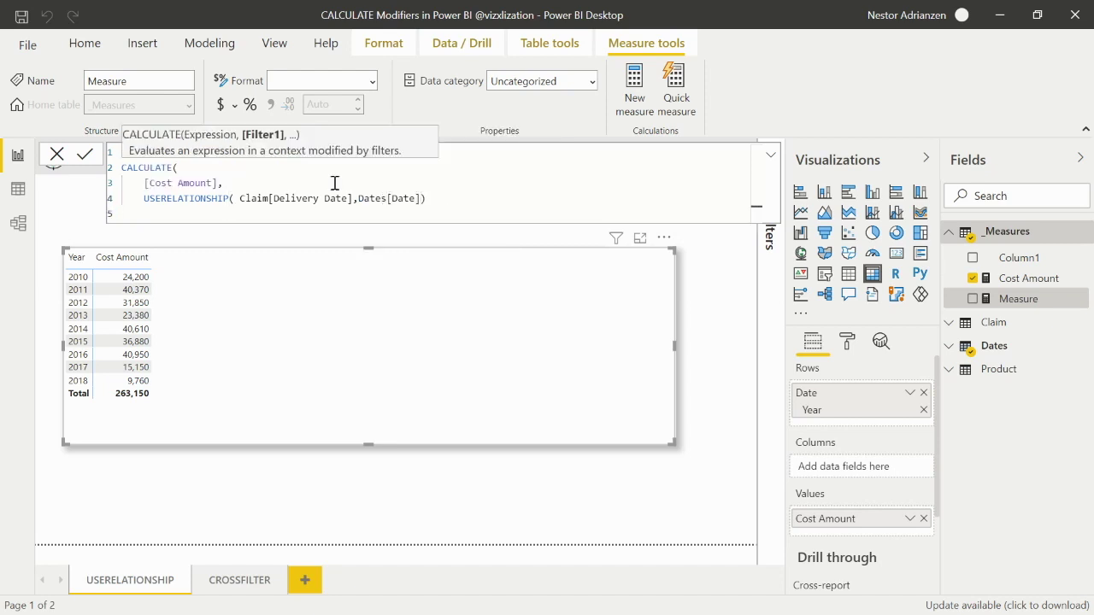
{"action": "type", "text": ")"}
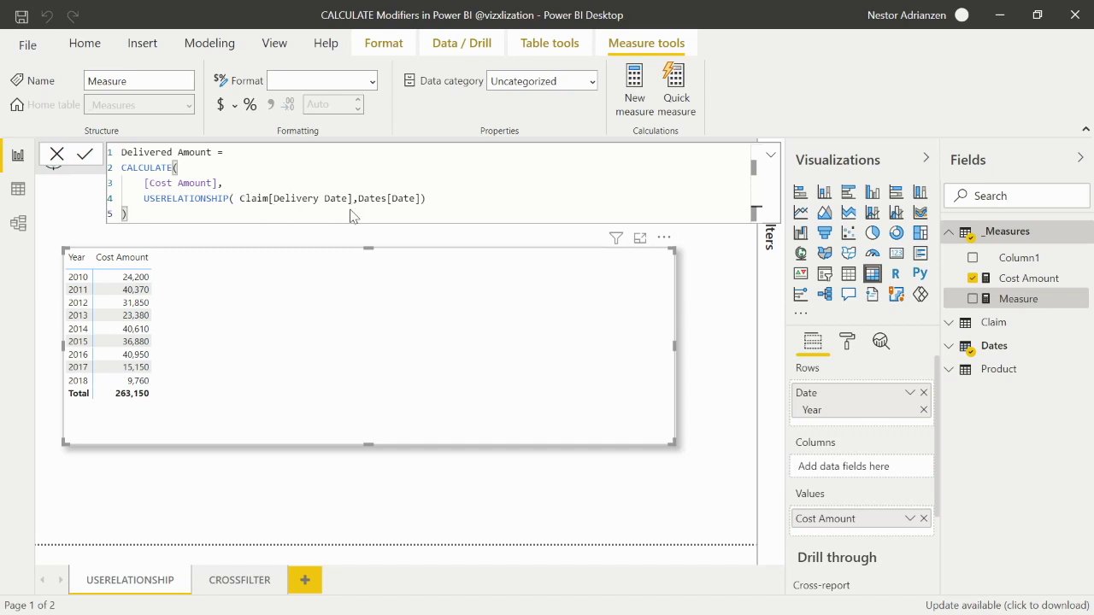
{"action": "key", "text": "Return"}
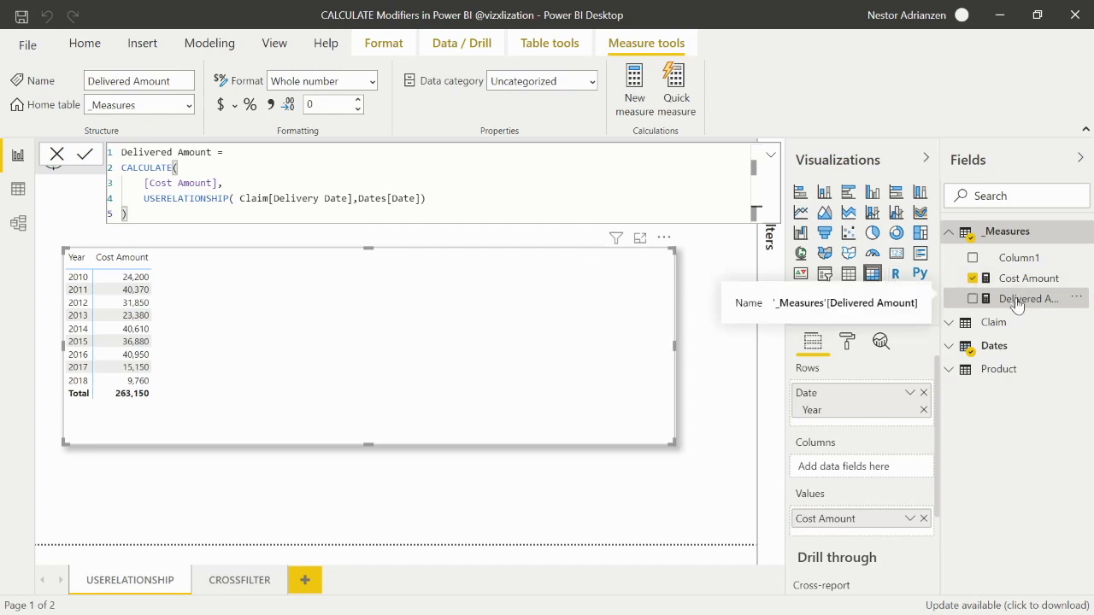
- Give Delivered Amount thousands separators, add it to the Year table, and highlight USERELATIONSHIP
{"action": "left_click", "coordinate": [271, 105]}
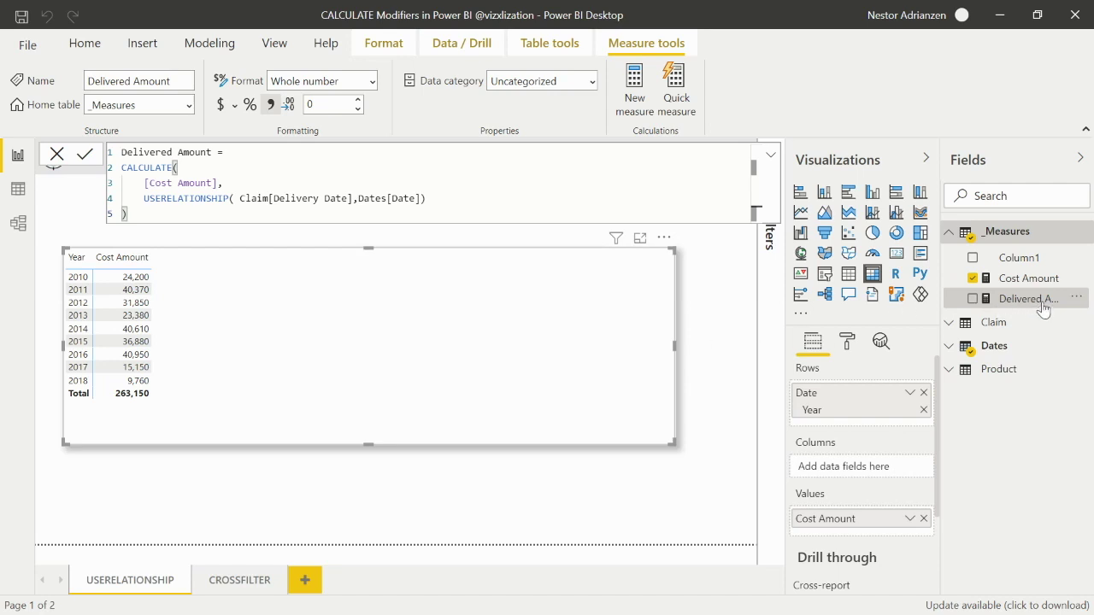
{"action": "left_click_drag", "start_coordinate": [1044, 307], "coordinate": [311, 332]}
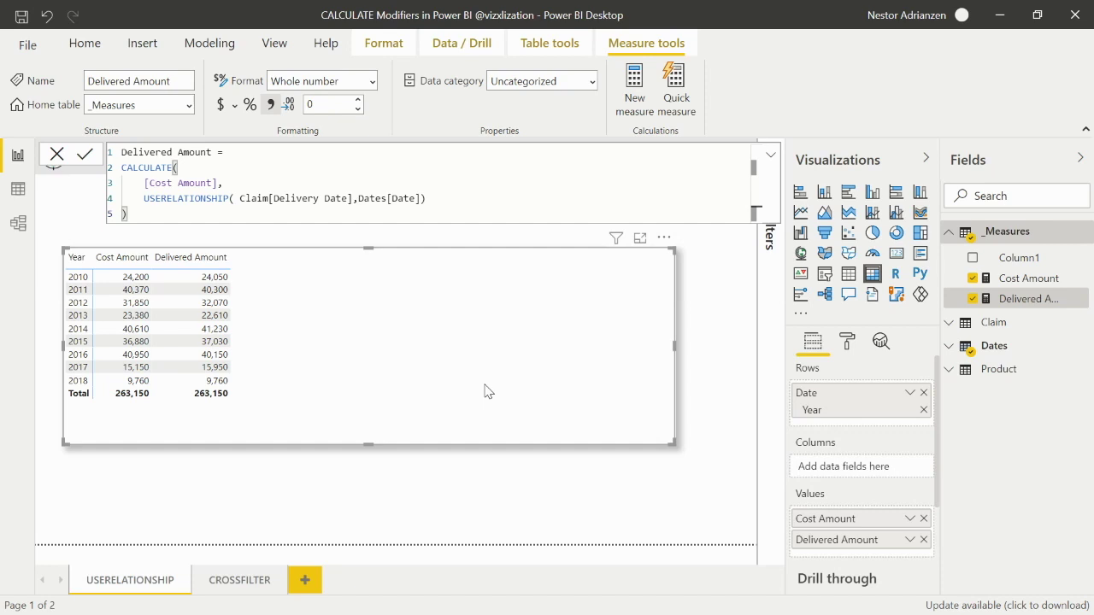
{"action": "double_click", "coordinate": [231, 206]}
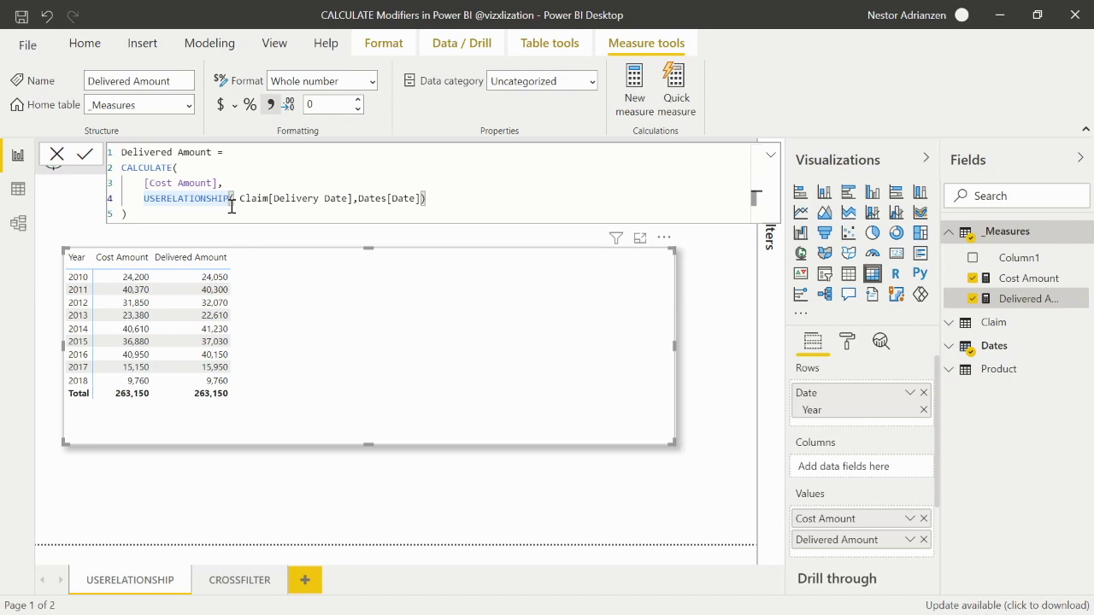
- Go to the CROSSFILTER report page, then bring up the model diagram
{"action": "left_click", "coordinate": [240, 581]}
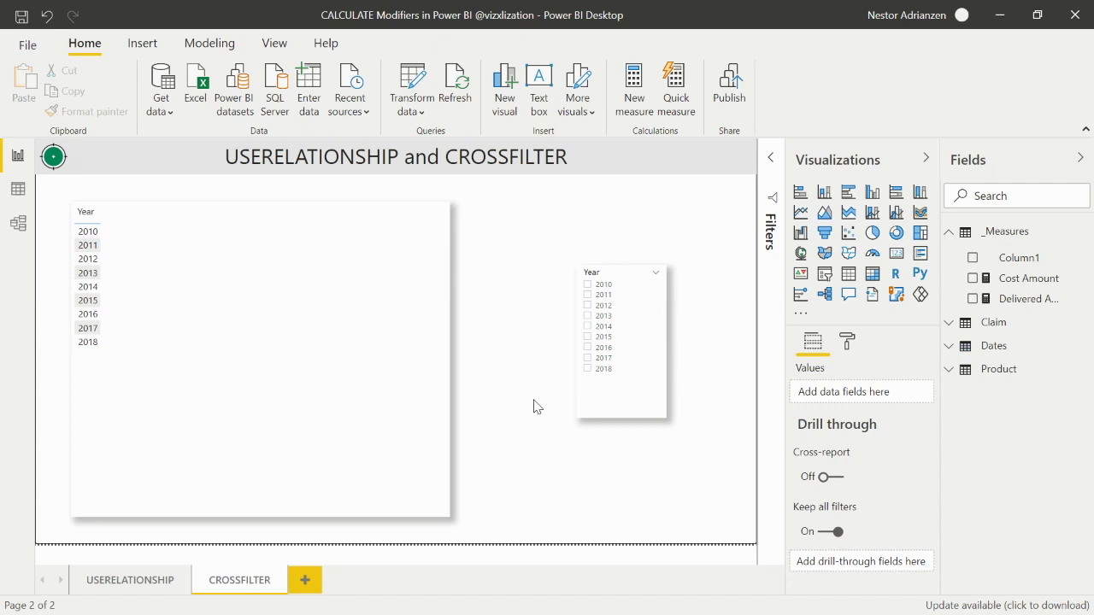
{"action": "left_click", "coordinate": [18, 223]}
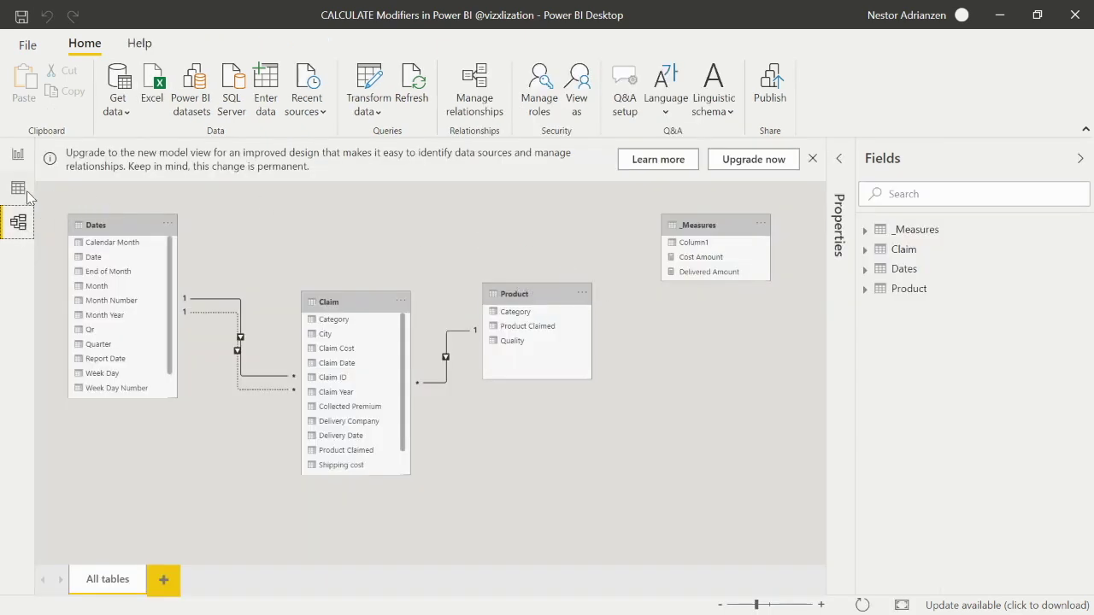
- Review the distinct Quality values in the Product table's data, then return to the model diagram
{"action": "left_click", "coordinate": [18, 189]}
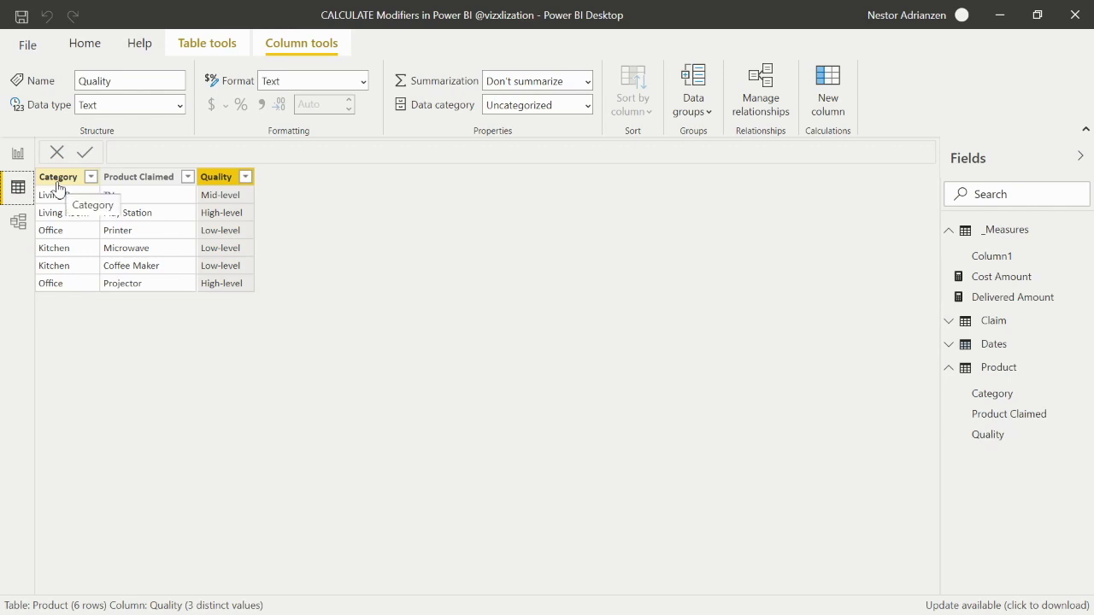
{"action": "left_click", "coordinate": [245, 177]}
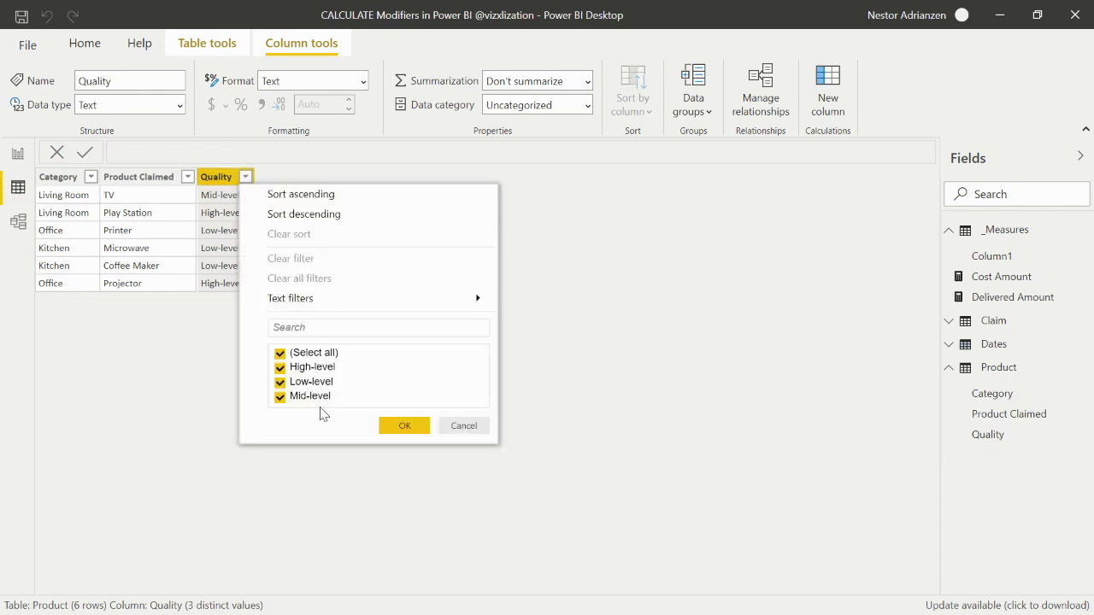
{"action": "left_click", "coordinate": [195, 339]}
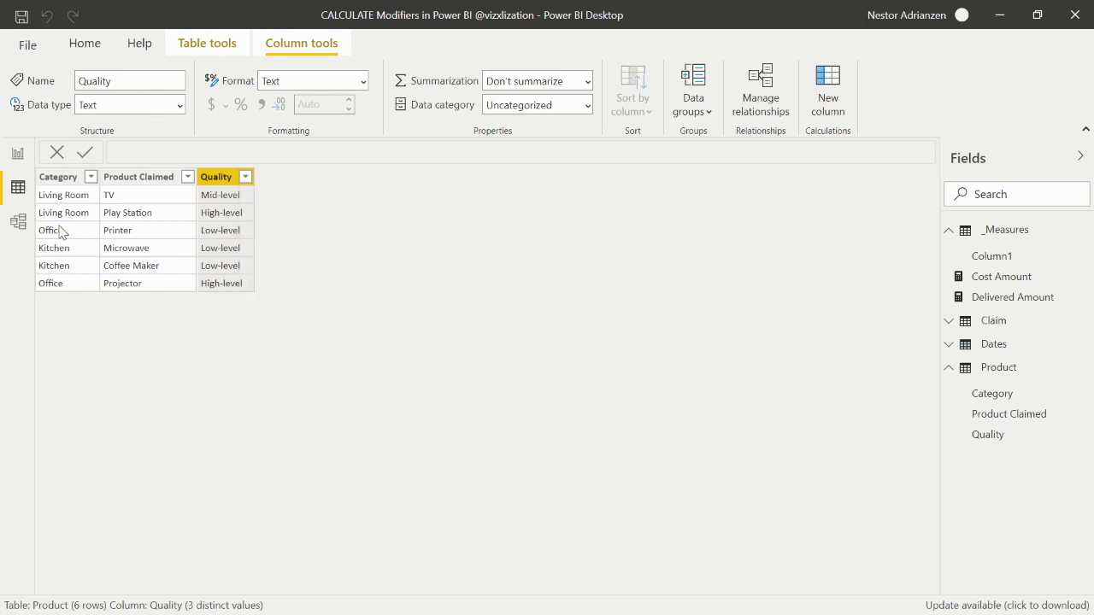
{"action": "left_click", "coordinate": [31, 228]}
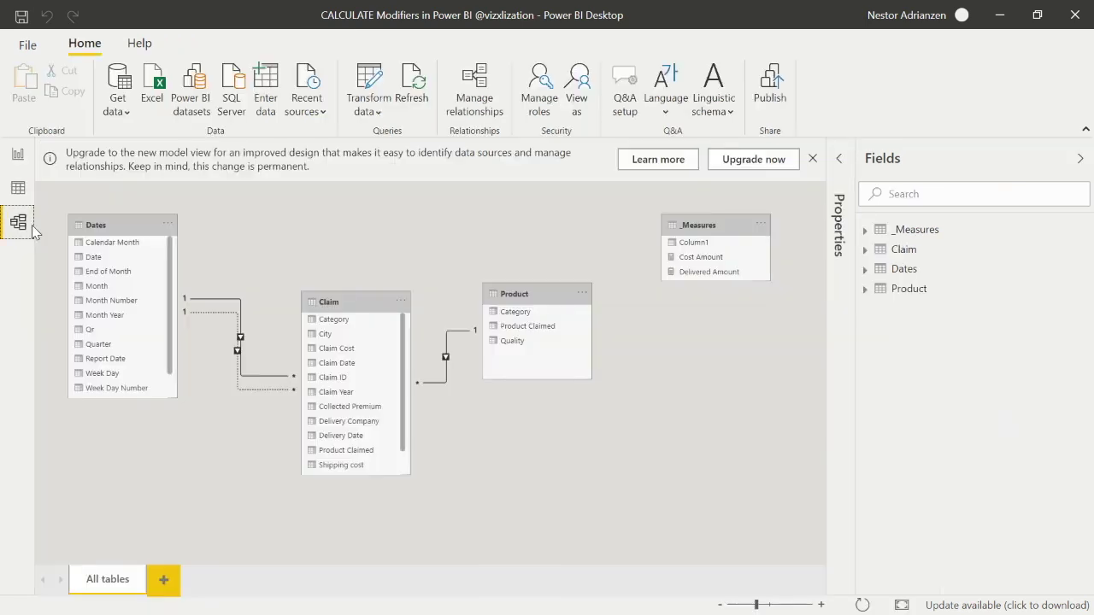
- Nudge the Claim table in the diagram, then return to CROSSFILTER and select the Year table
{"action": "left_click_drag", "start_coordinate": [369, 296], "coordinate": [366, 285]}
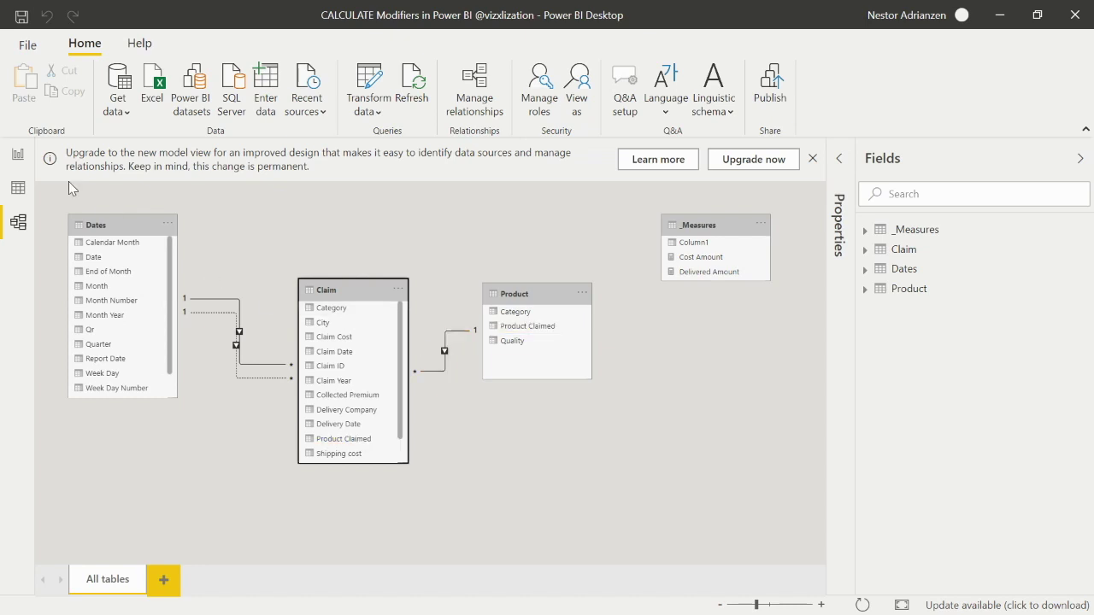
{"action": "left_click", "coordinate": [20, 157]}
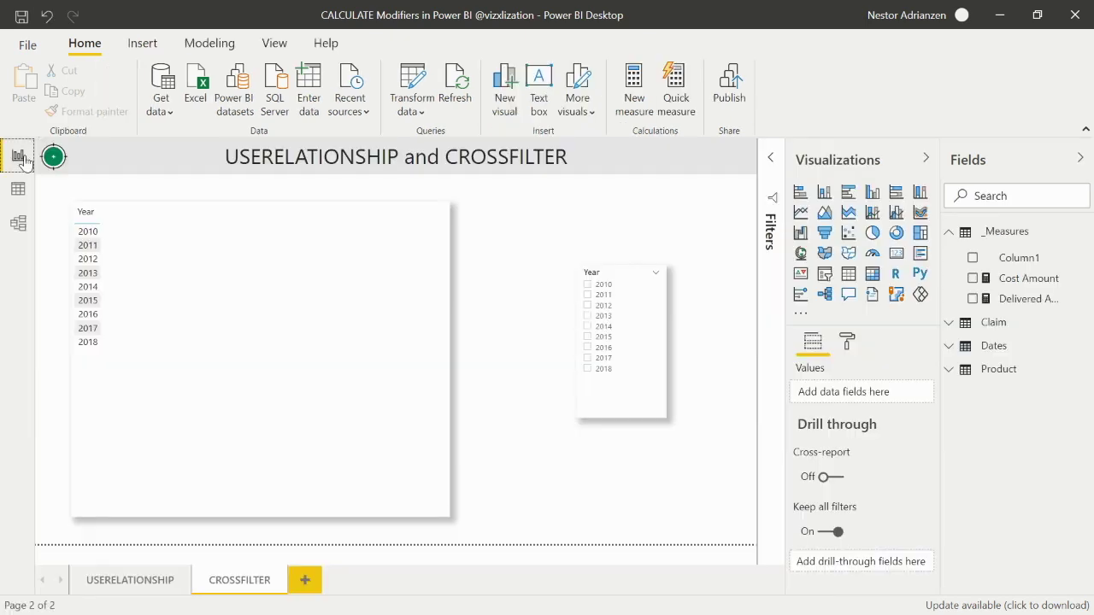
{"action": "left_click", "coordinate": [385, 345]}
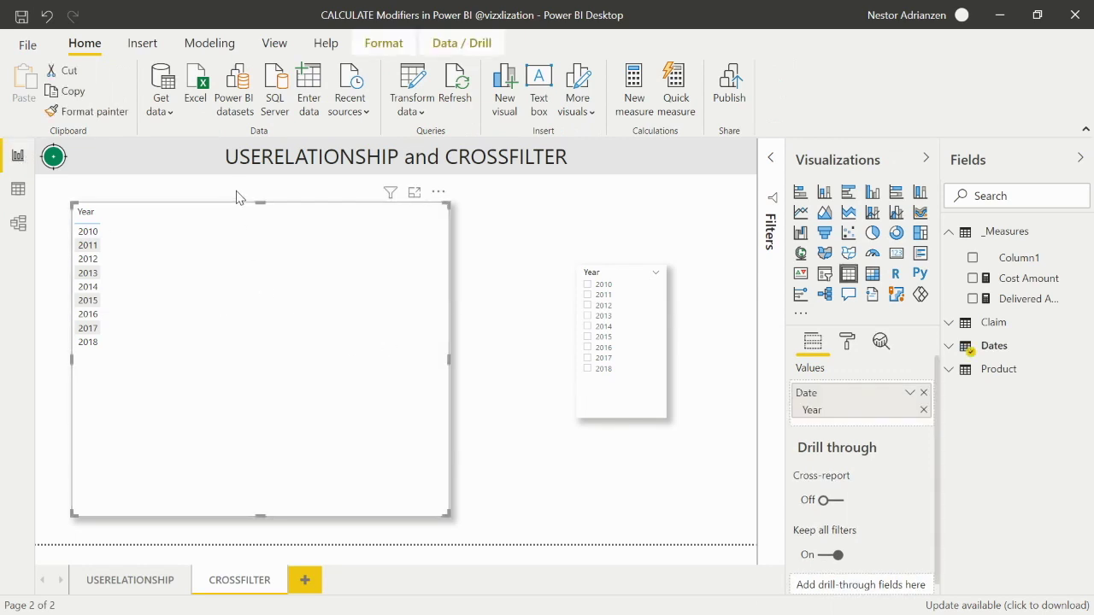
- Start a new measure named Distinct Count QL in the _Measures table
{"action": "right_click", "coordinate": [1018, 239]}
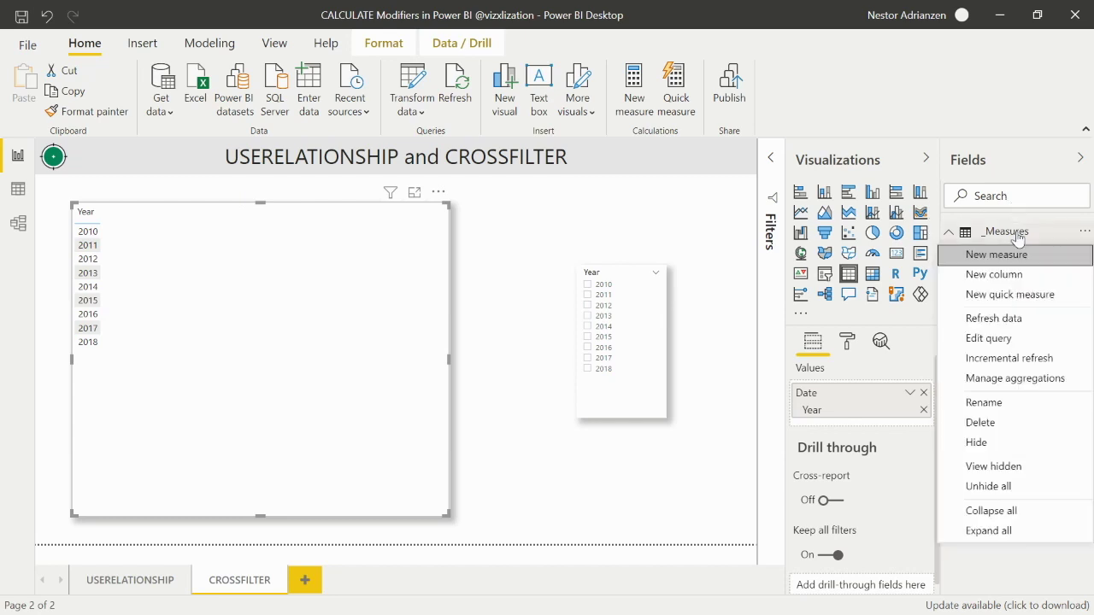
{"action": "left_click", "coordinate": [1009, 254]}
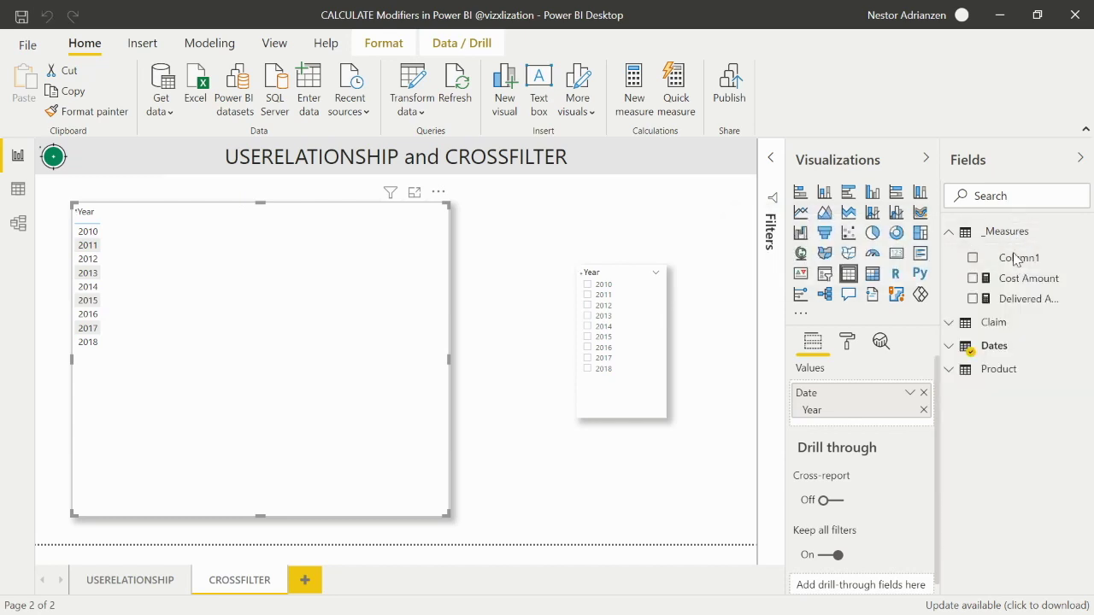
{"action": "type", "text": "Discinct Count "}
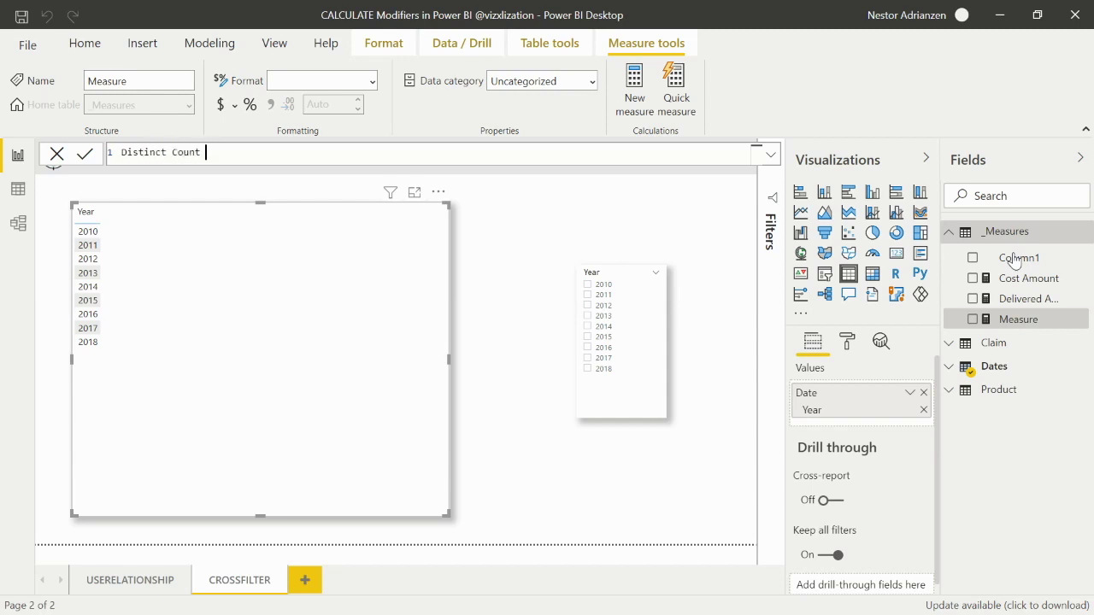
{"action": "type", "text": "QL"}
{"action": "type", "text": "="}
{"action": "key", "text": "shift+Return"}
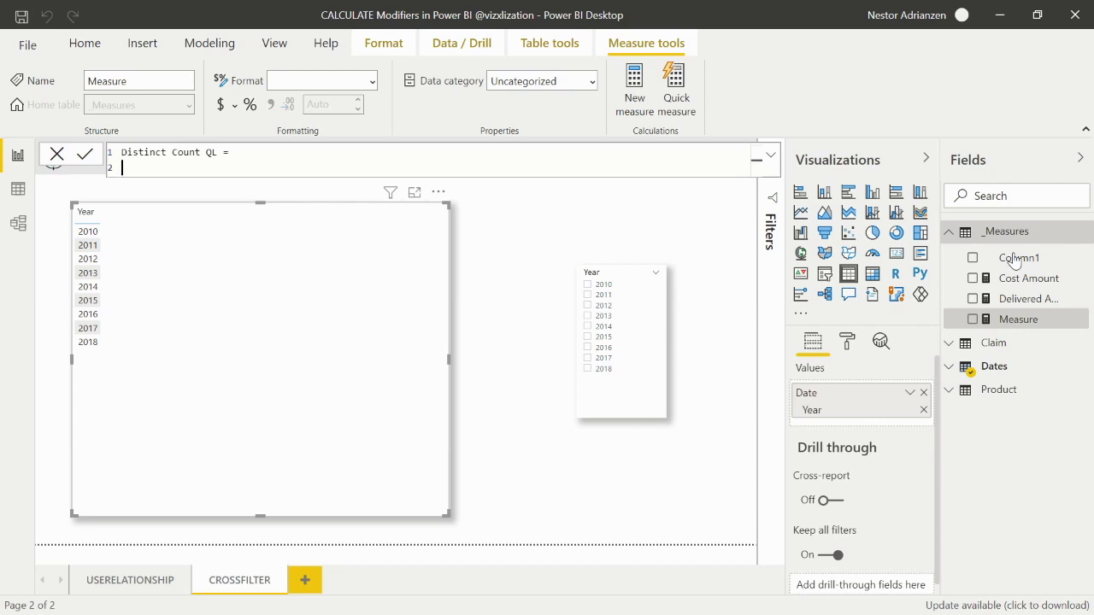
- Define it as DISTINCTCOUNT('Product'[Quality]) and format it with thousands separators
{"action": "type", "text": "d"}
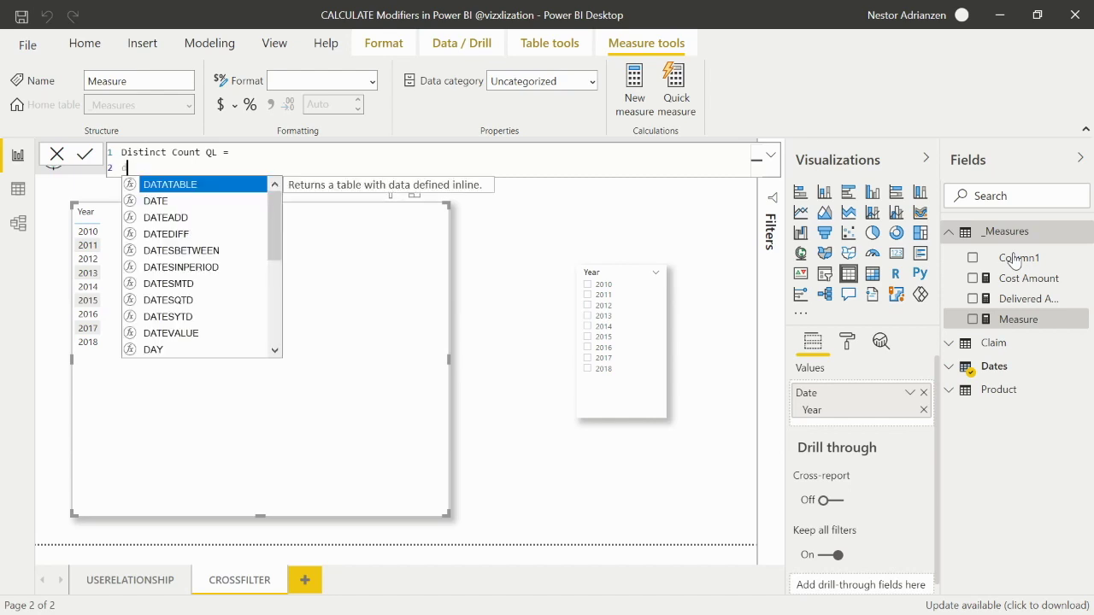
{"action": "type", "text": "istin"}
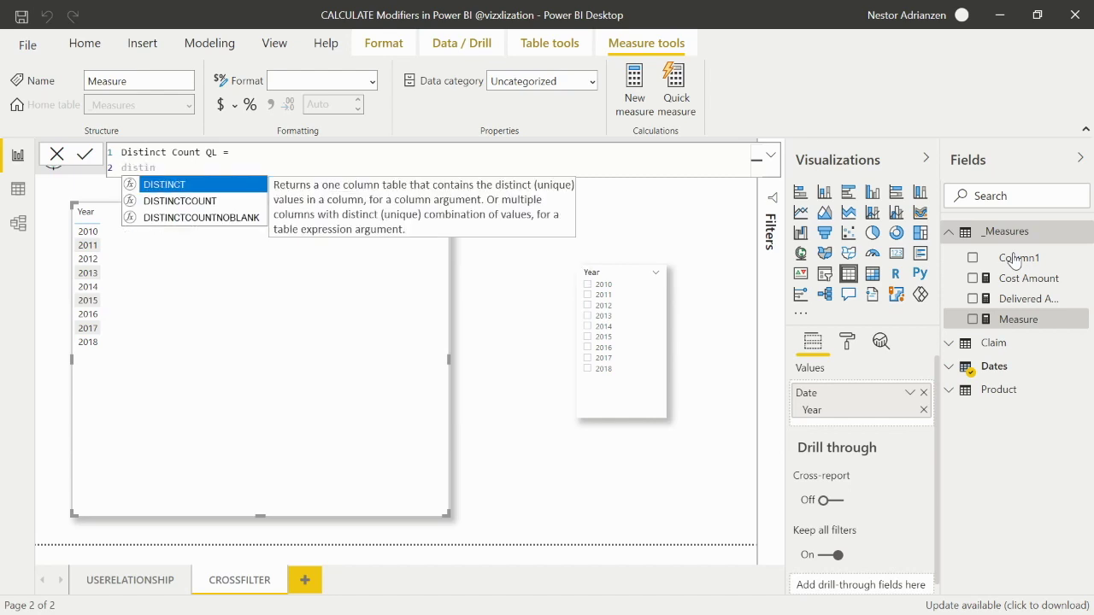
{"action": "key", "text": "Down"}
{"action": "key", "text": "Tab"}
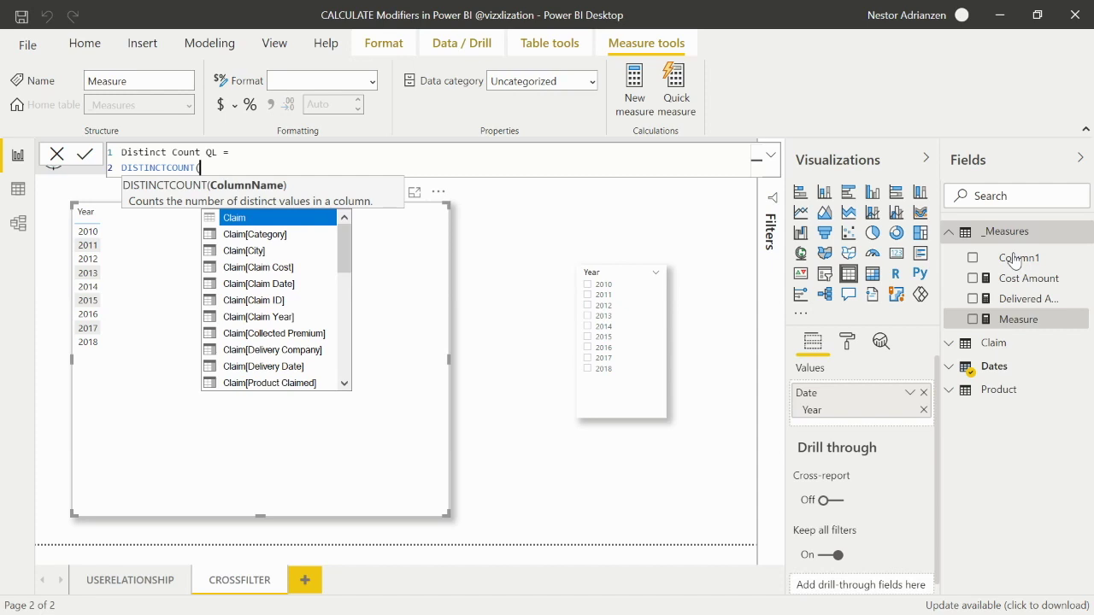
{"action": "type", "text": "prod"}
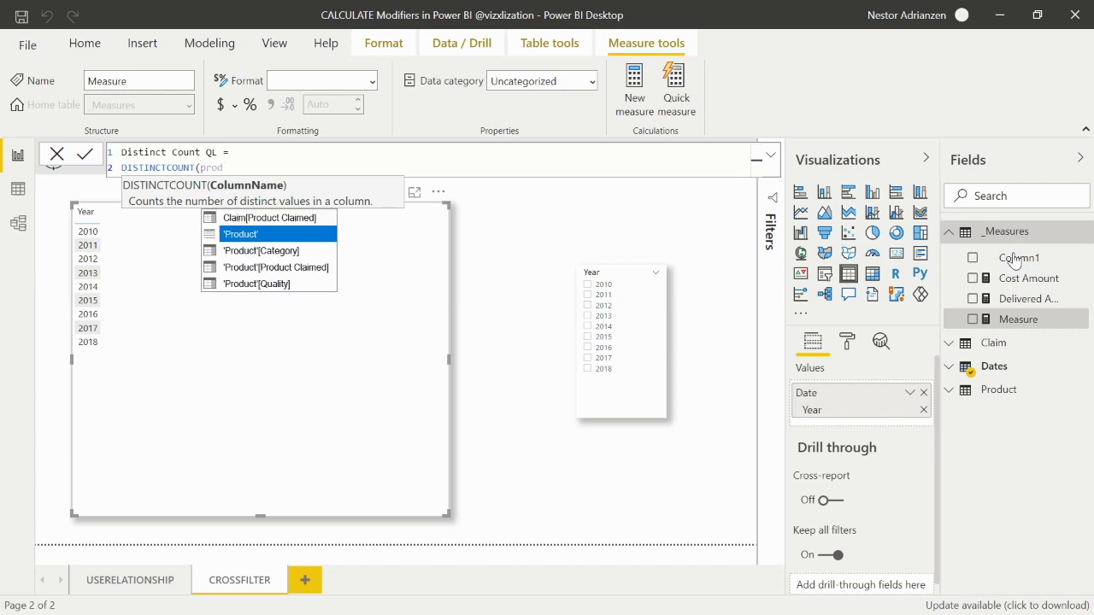
{"action": "key", "text": "Down"}
{"action": "key", "text": "Down"}
{"action": "key", "text": "Down"}
{"action": "key", "text": "Tab"}
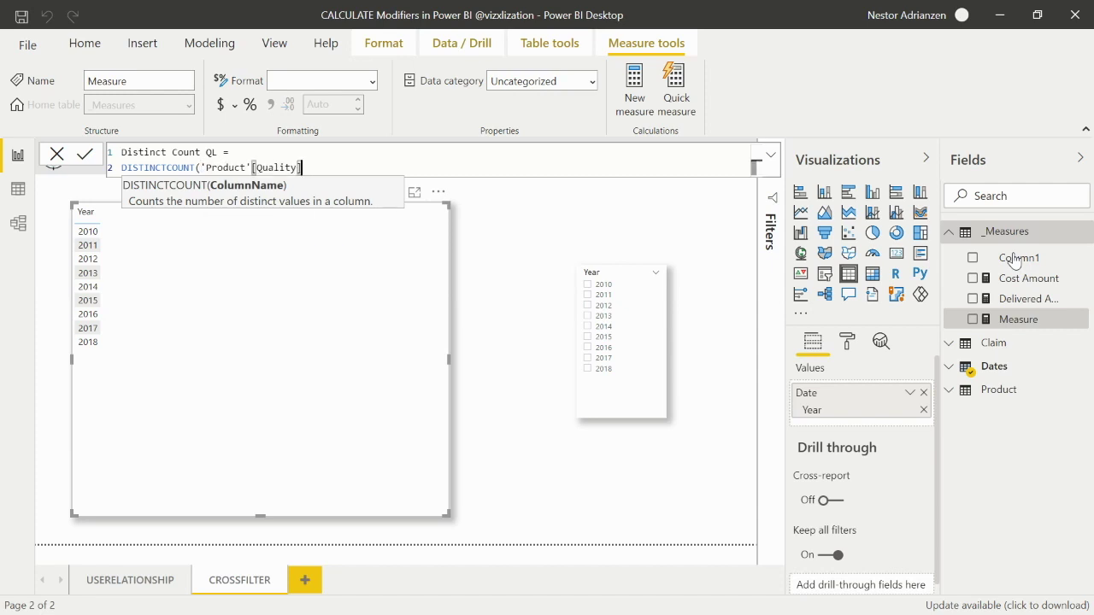
{"action": "type", "text": ")"}
{"action": "key", "text": "Return"}
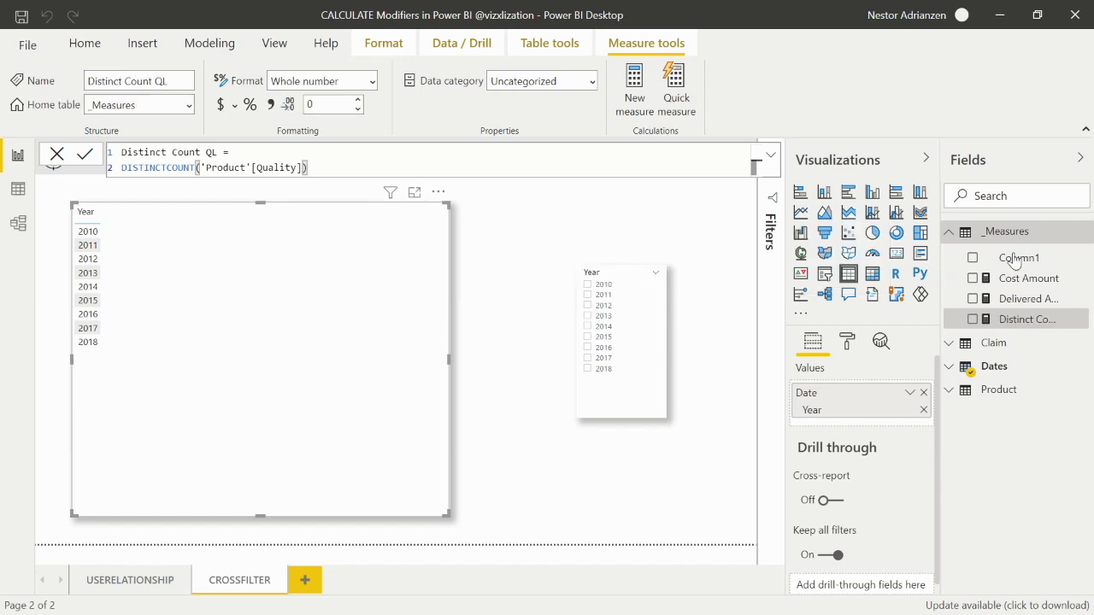
{"action": "left_click", "coordinate": [271, 106]}
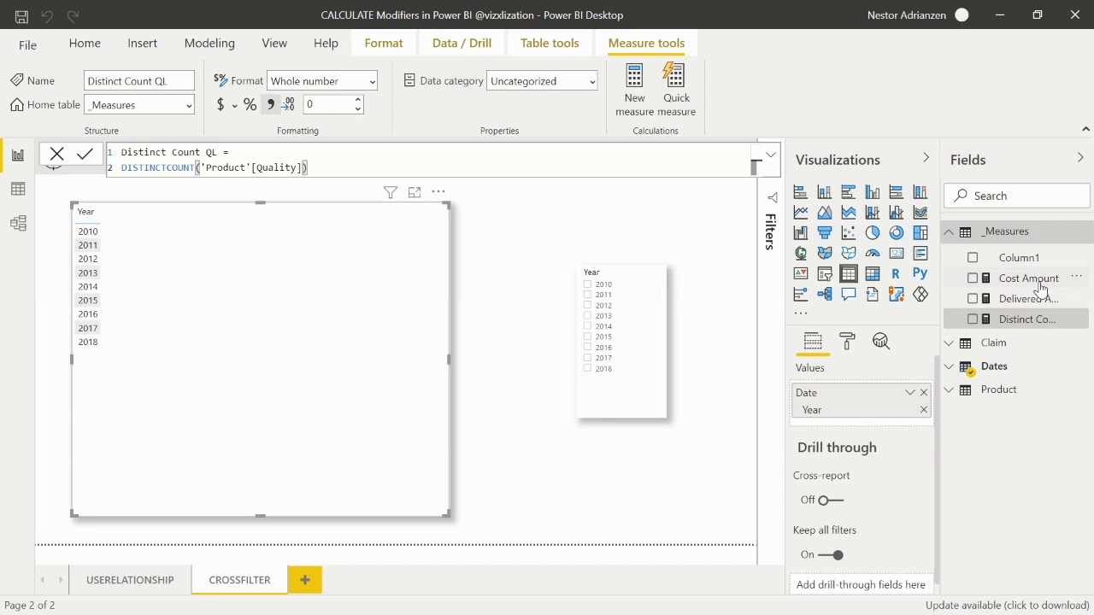
- Add Cost Amount and Distinct Count QL (3 every year) to the Year table
{"action": "left_click_drag", "start_coordinate": [1041, 288], "coordinate": [229, 304]}
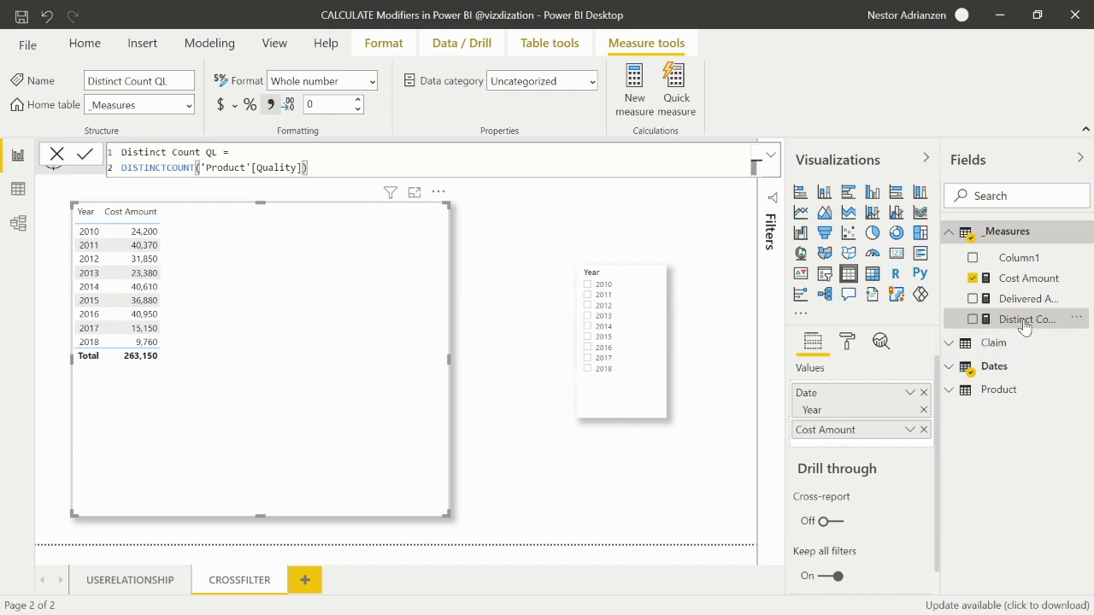
{"action": "left_click_drag", "start_coordinate": [1024, 324], "coordinate": [371, 329]}
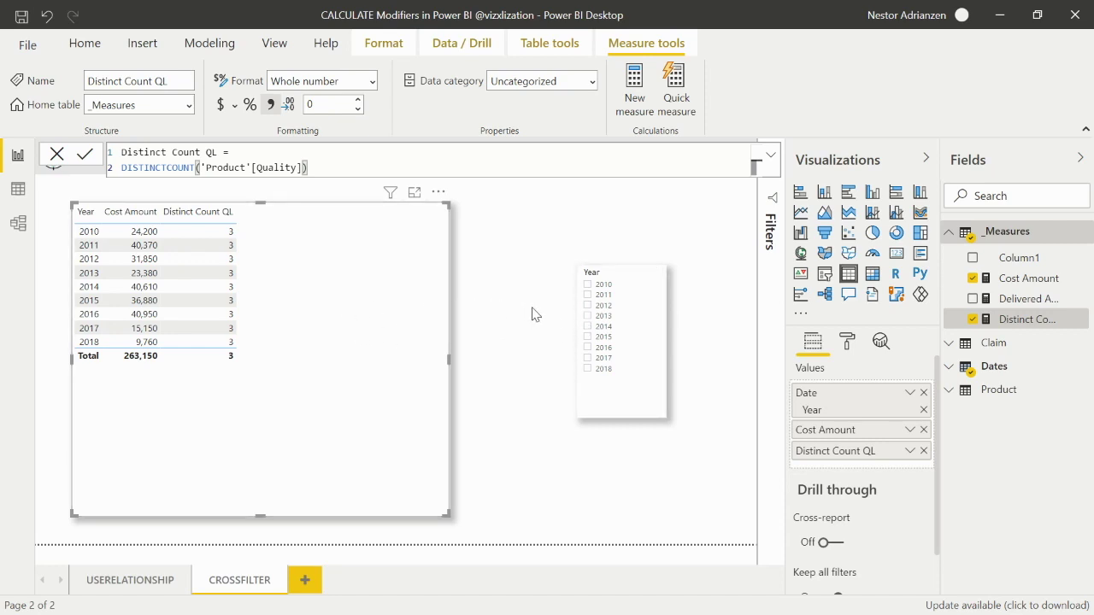
{"action": "right_click", "coordinate": [1007, 233]}
- Start a new Cross-Filter measure in _Measures as CALCULATE of [Distinct Count QL]
{"action": "left_click", "coordinate": [1011, 257]}
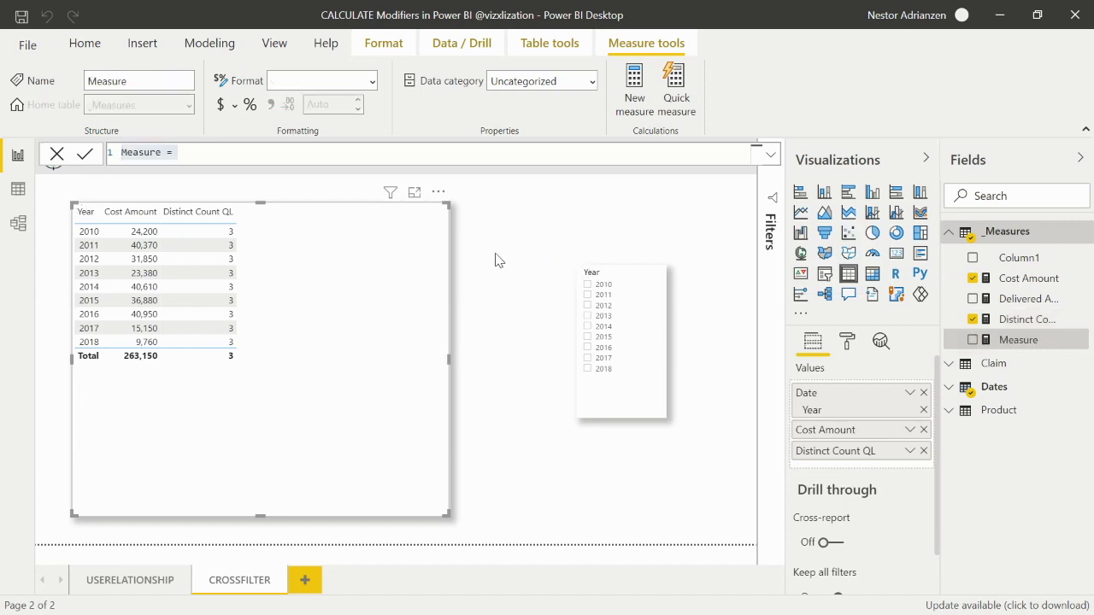
{"action": "type", "text": "Cord"}
{"action": "key", "text": "BackSpace"}
{"action": "key", "text": "BackSpace"}
{"action": "type", "text": "ross-Filter ="}
{"action": "key", "text": "shift+Return"}
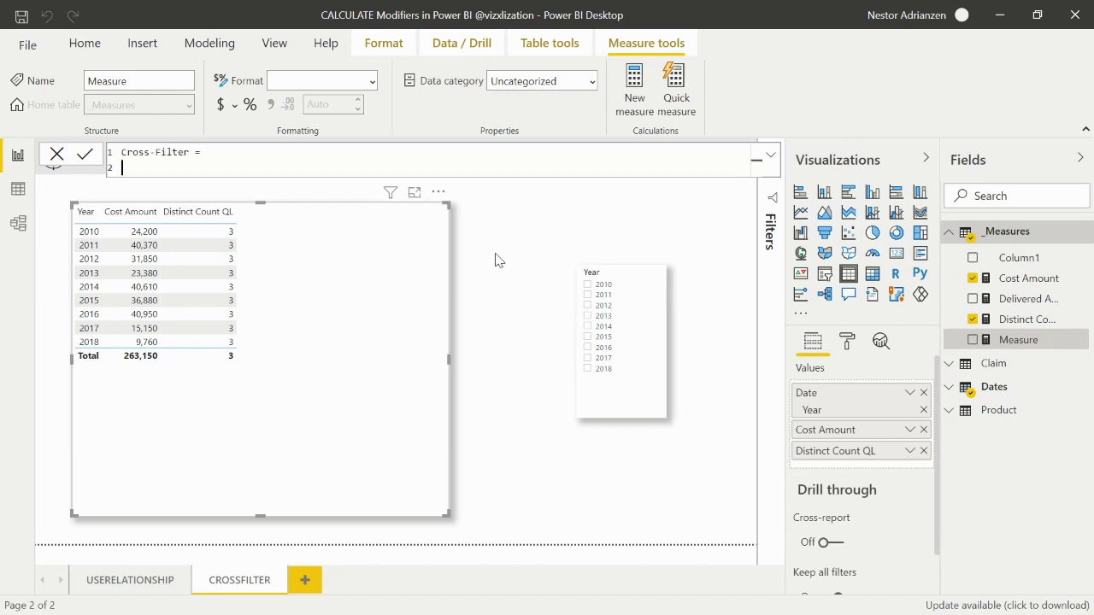
{"action": "type", "text": "ca"}
{"action": "key", "text": "Tab"}
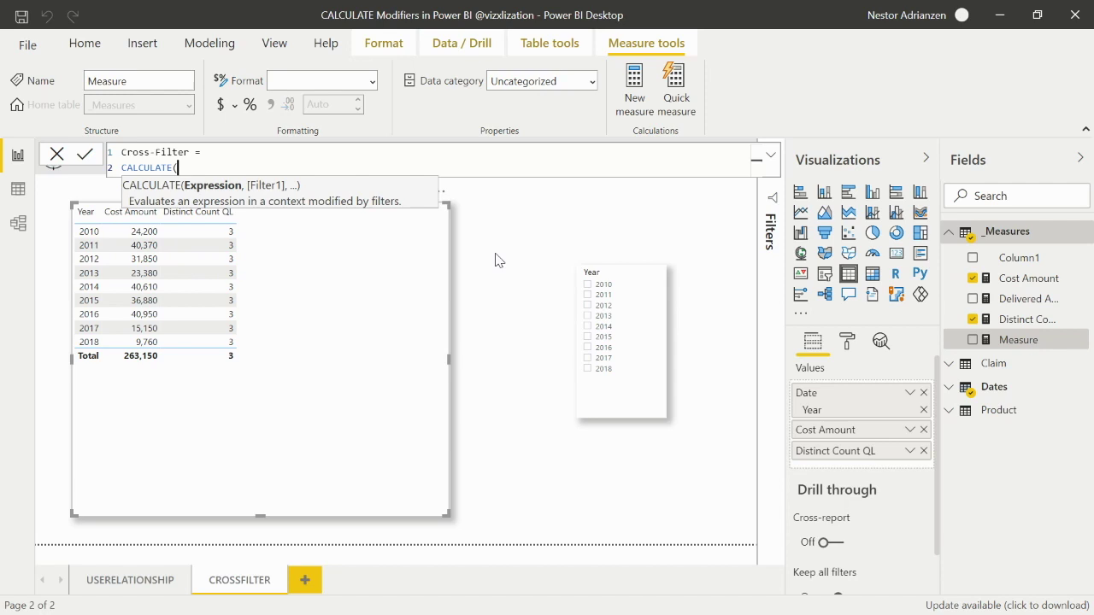
{"action": "key", "text": "shift+Return"}
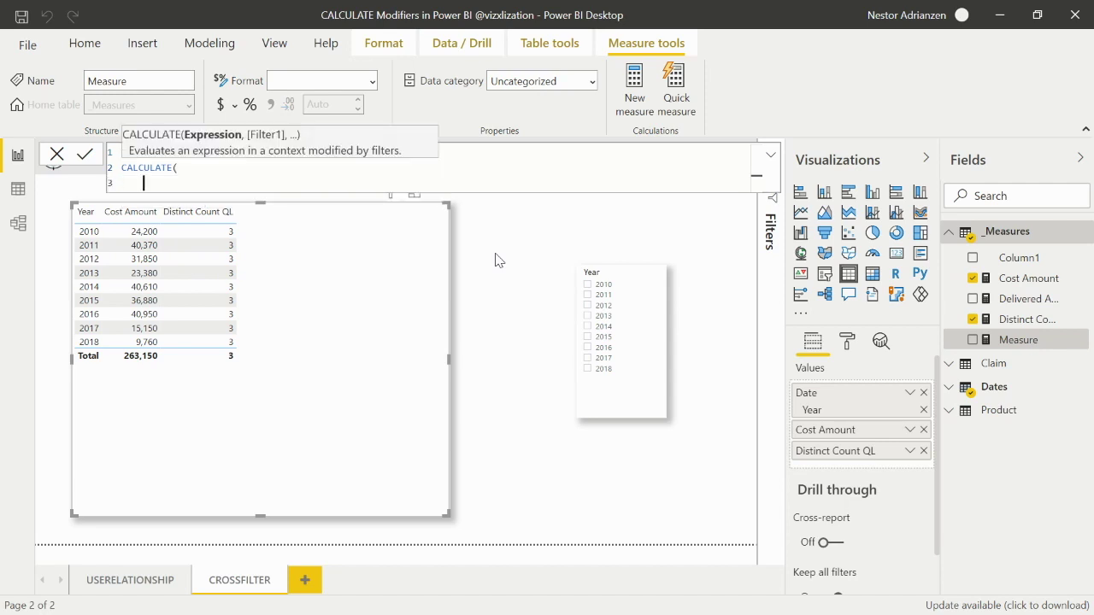
{"action": "type", "text": "di"}
{"action": "key", "text": "Down"}
{"action": "key", "text": "Down"}
{"action": "key", "text": "Tab"}
{"action": "type", "text": ","}
{"action": "key", "text": "shift+Return"}
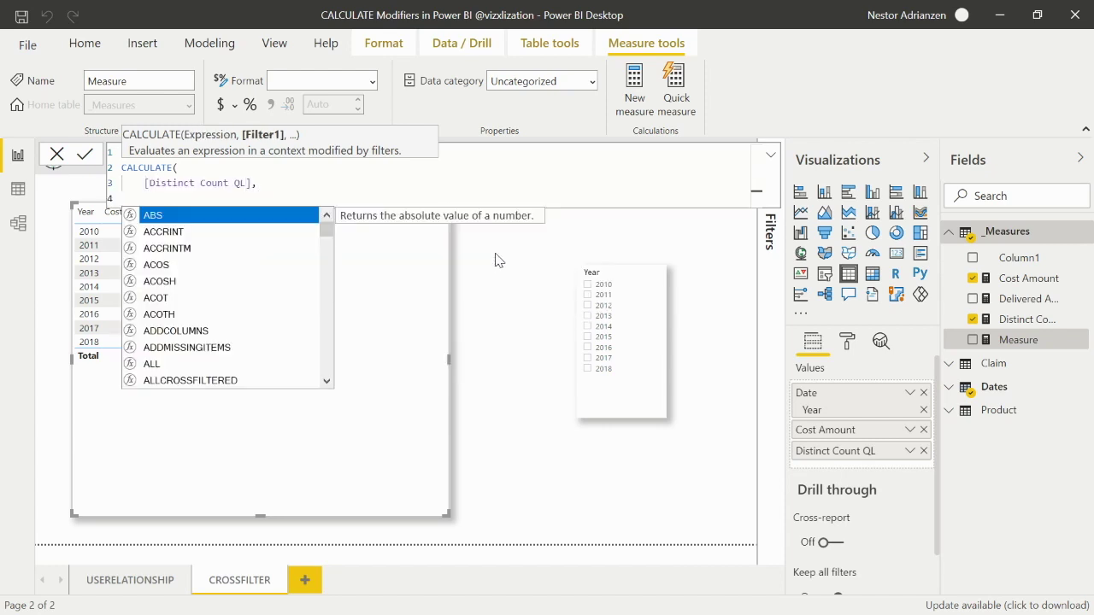
- Add CROSSFILTER(Claim[Product Claimed], 'Product'[Product Claimed], Both) as the filter and commit the measure
{"action": "type", "text": "cross"}
{"action": "key", "text": "Tab"}
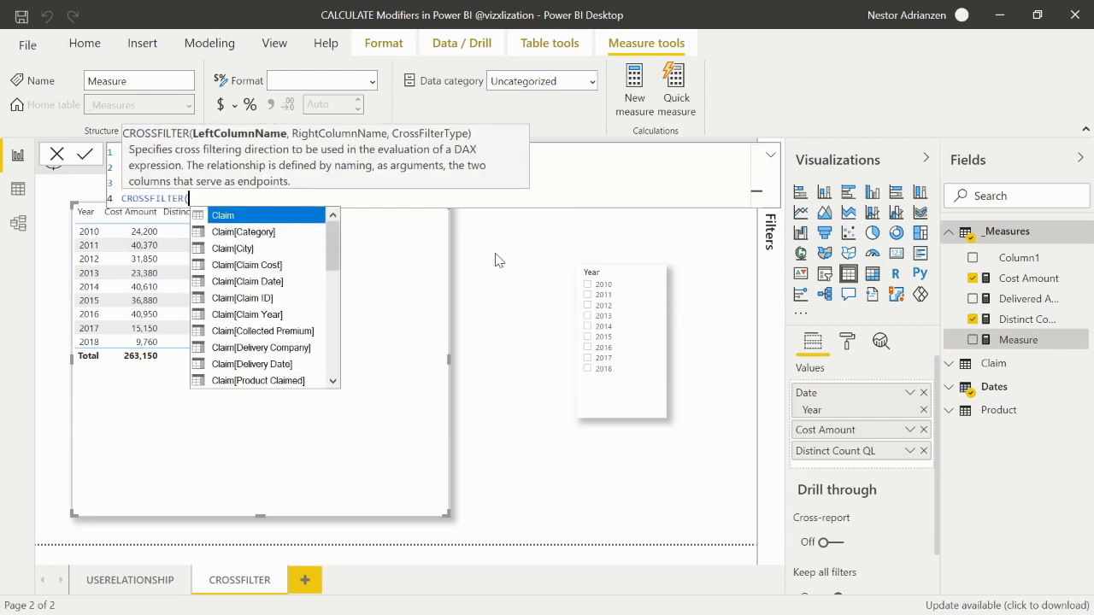
{"action": "key", "text": "Home"}
{"action": "key", "text": "Tab"}
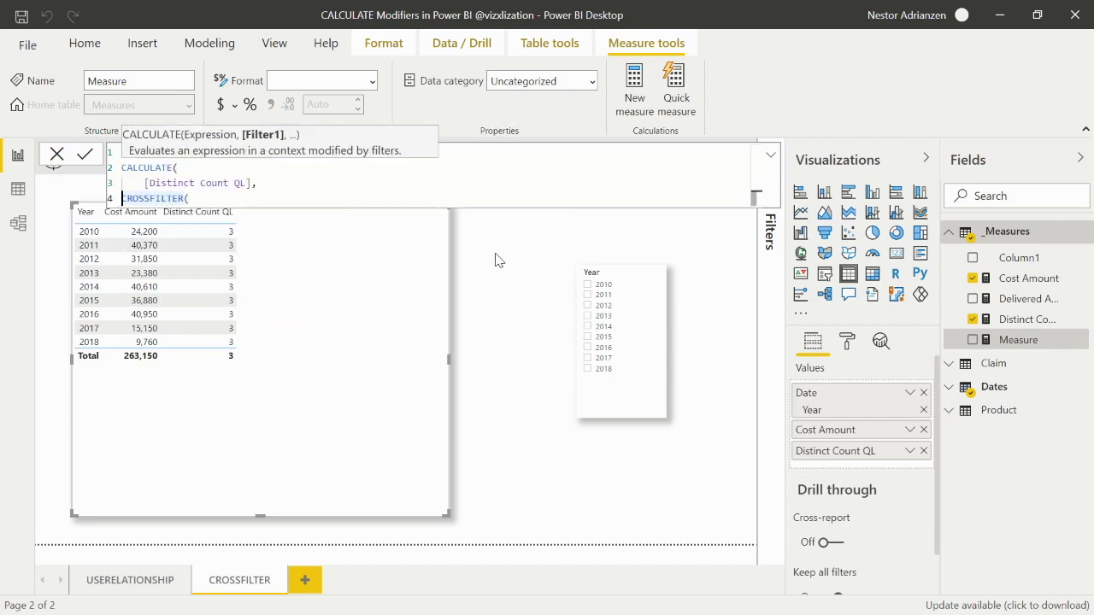
{"action": "key", "text": "Right"}
{"action": "key", "text": "Right"}
{"action": "key", "text": "Right"}
{"action": "key", "text": "Right"}
{"action": "key", "text": "Right"}
{"action": "key", "text": "Right"}
{"action": "key", "text": "Right"}
{"action": "key", "text": "Right"}
{"action": "key", "text": "Right"}
{"action": "key", "text": "Right"}
{"action": "key", "text": "Right"}
{"action": "key", "text": "Right"}
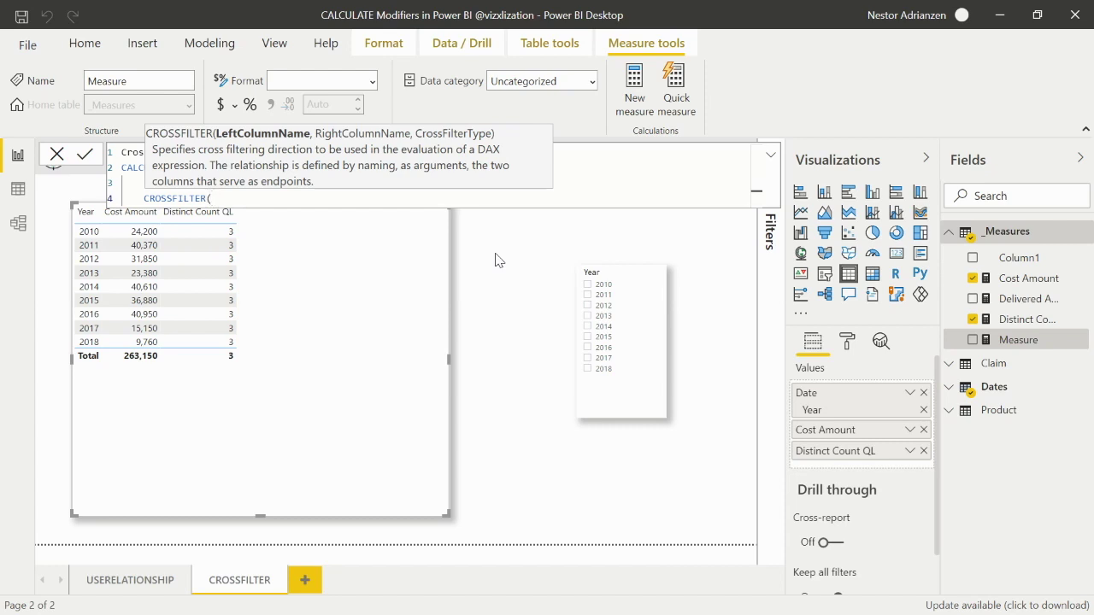
{"action": "type", "text": "cl"}
{"action": "key", "text": "Down"}
{"action": "key", "text": "Down"}
{"action": "key", "text": "Down"}
{"action": "key", "text": "Down"}
{"action": "key", "text": "Down"}
{"action": "key", "text": "Down"}
{"action": "key", "text": "Down"}
{"action": "key", "text": "Down"}
{"action": "key", "text": "Down"}
{"action": "key", "text": "Down"}
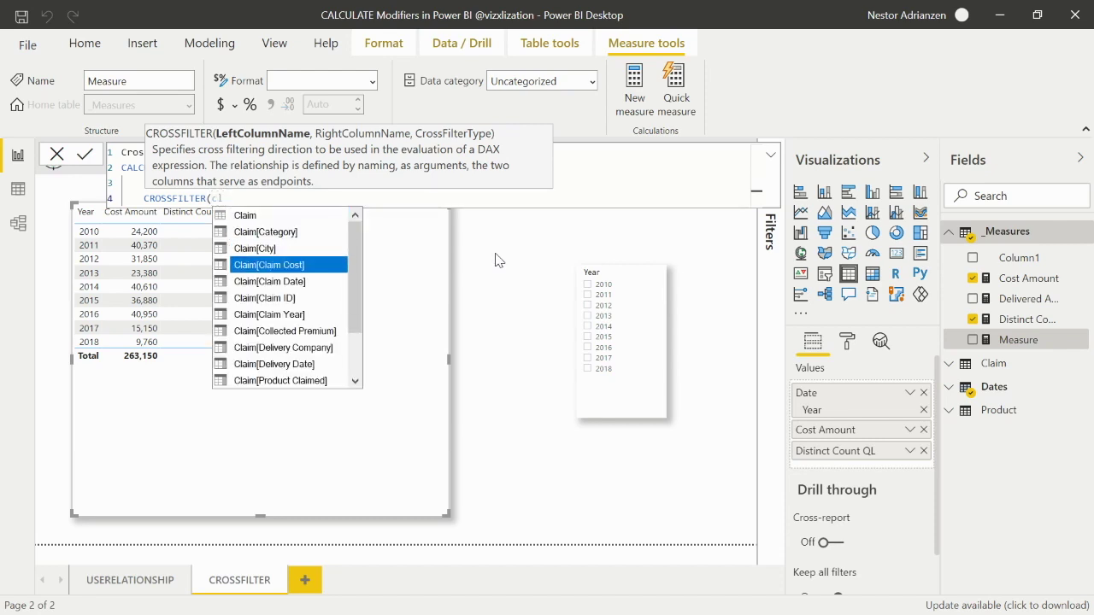
{"action": "key", "text": "Tab"}
{"action": "type", "text": ","}
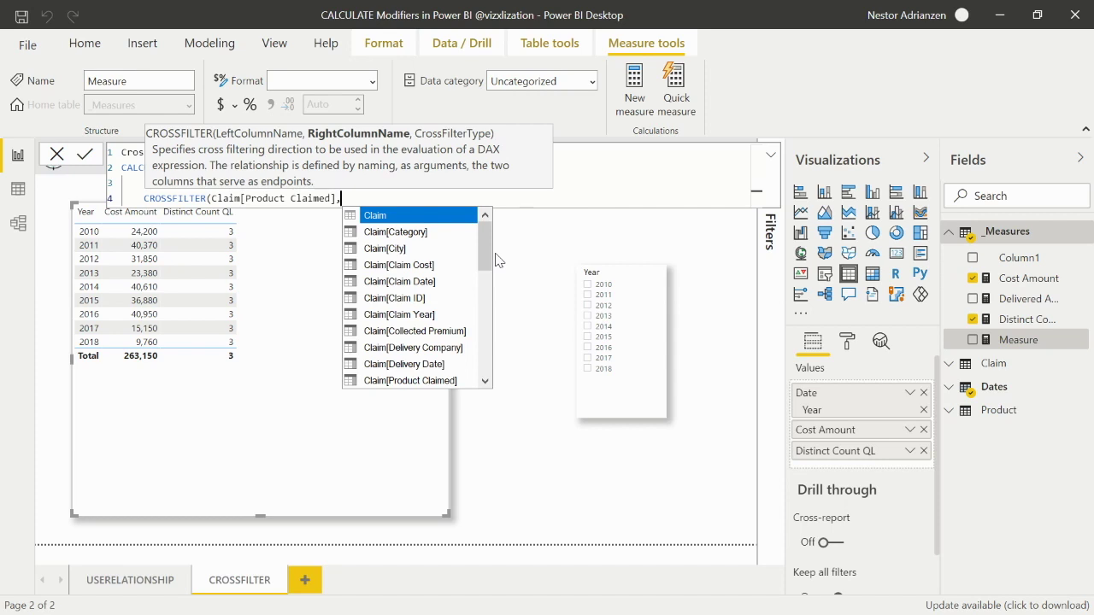
{"action": "type", "text": "pro"}
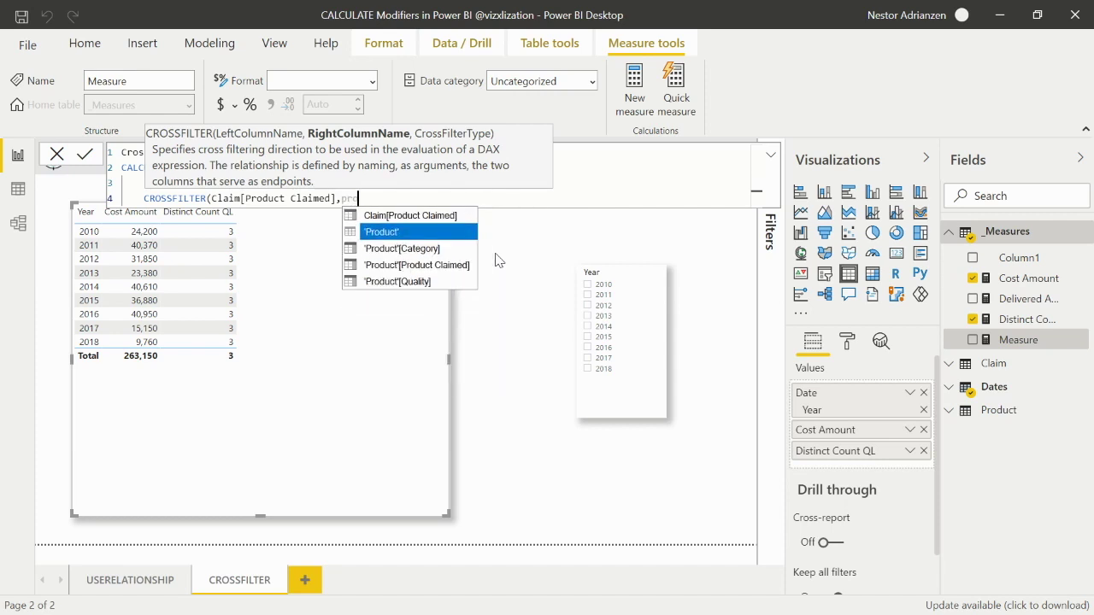
{"action": "key", "text": "Down"}
{"action": "key", "text": "Down"}
{"action": "key", "text": "Tab"}
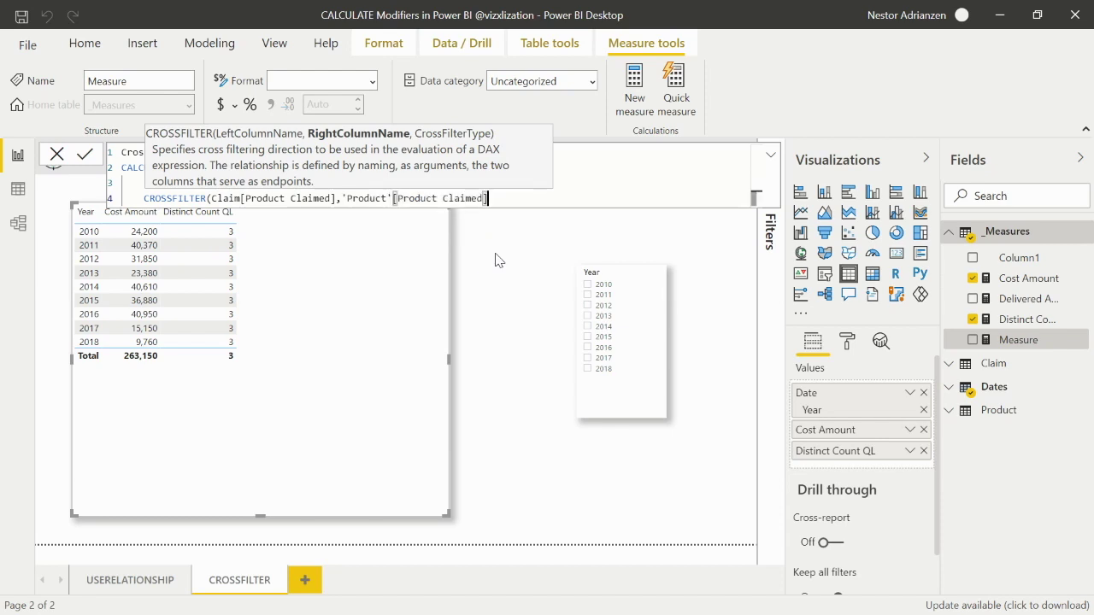
{"action": "type", "text": ","}
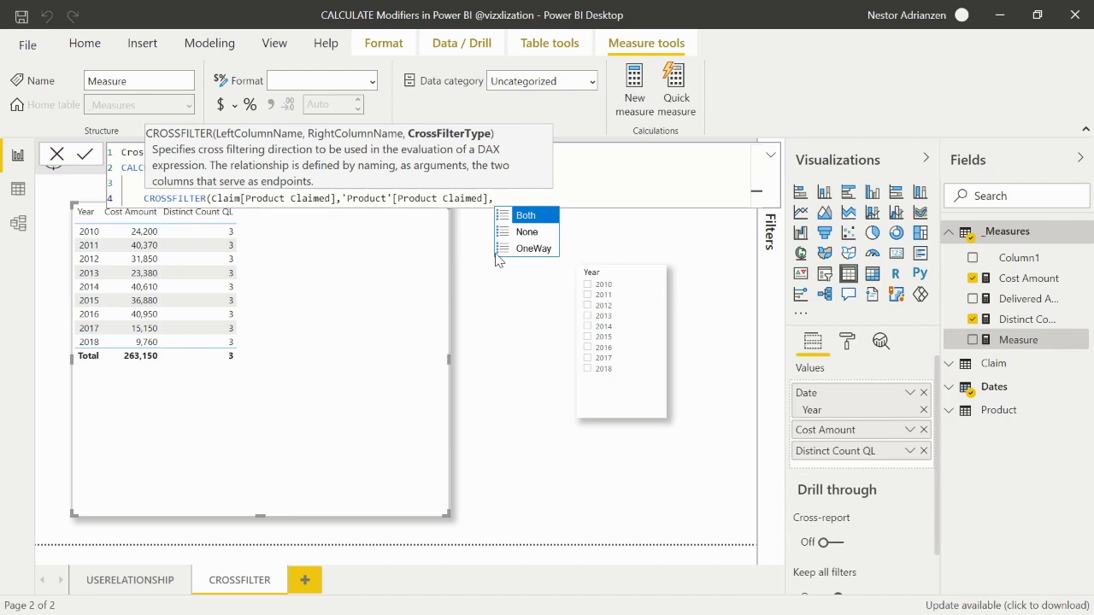
{"action": "key", "text": "Tab"}
{"action": "type", "text": ")"}
{"action": "key", "text": "shift+Return"}
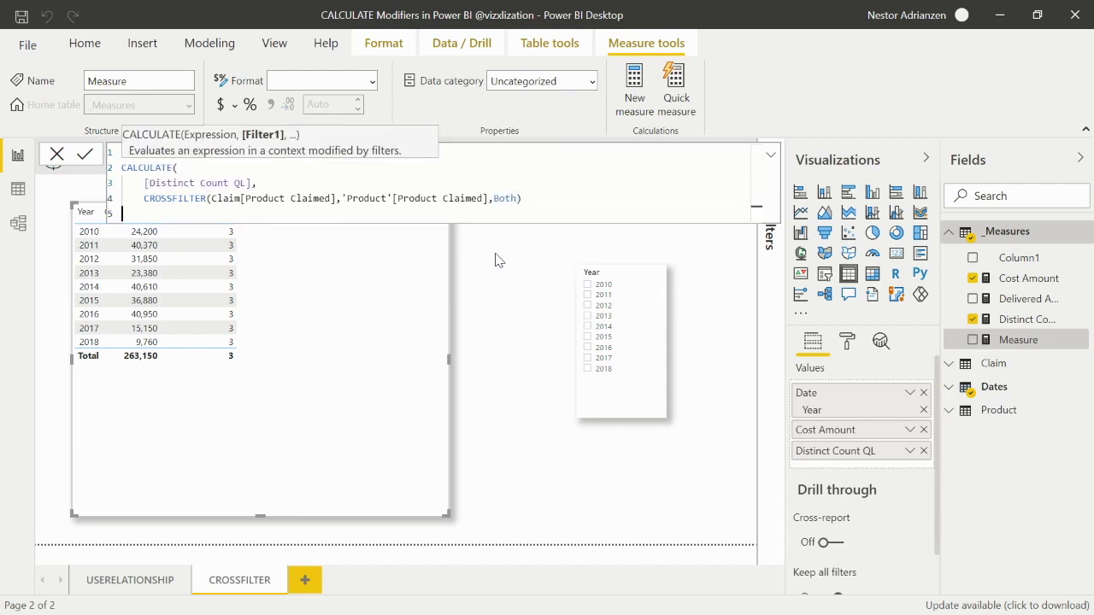
{"action": "type", "text": ")"}
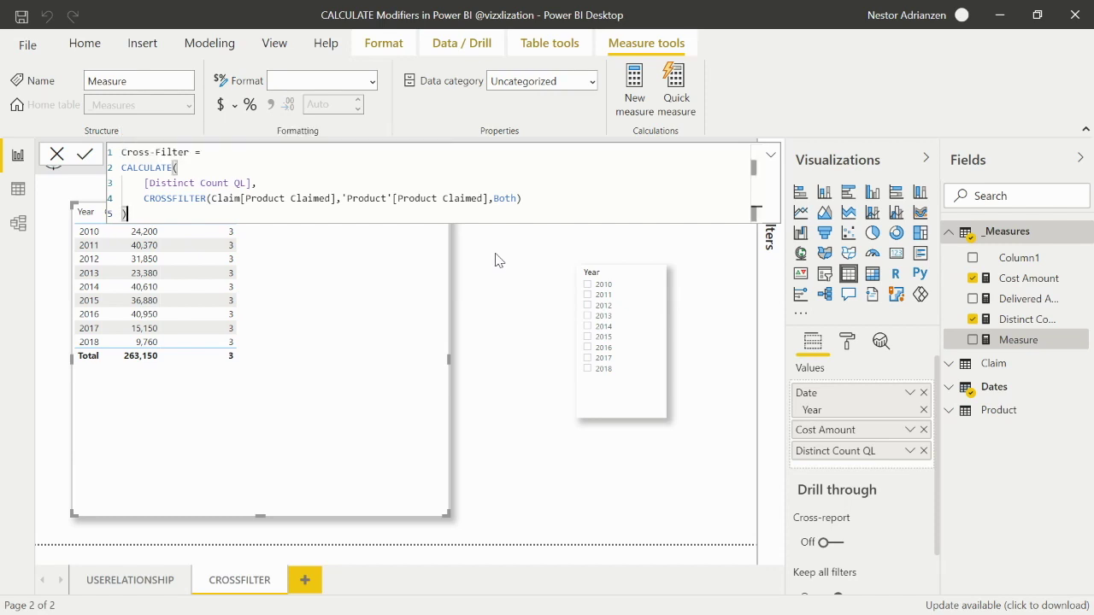
{"action": "key", "text": "Return"}
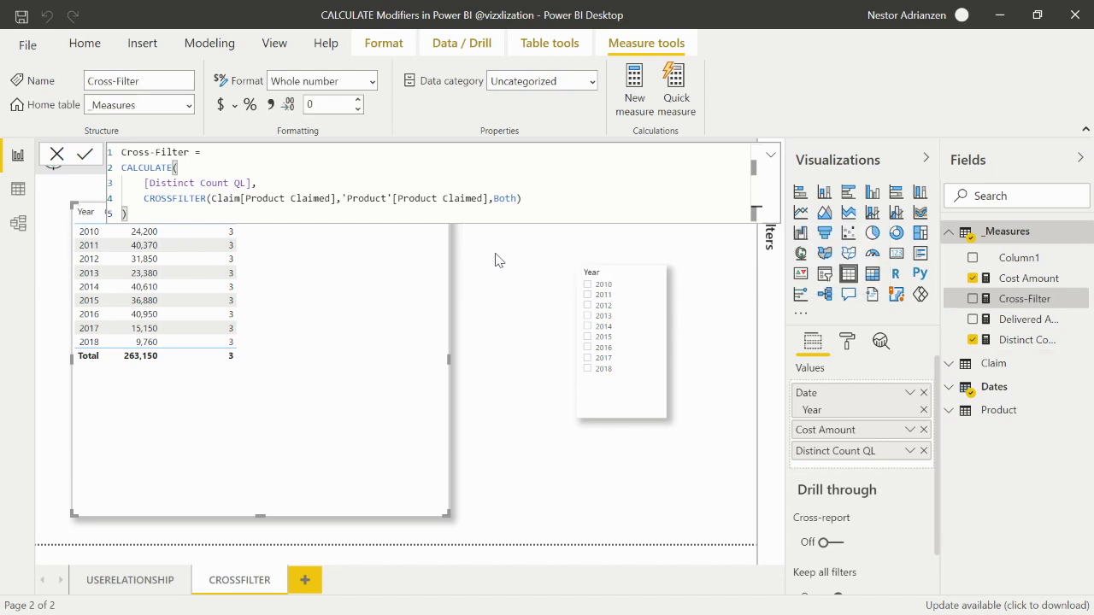
{"action": "left_click", "coordinate": [772, 155]}
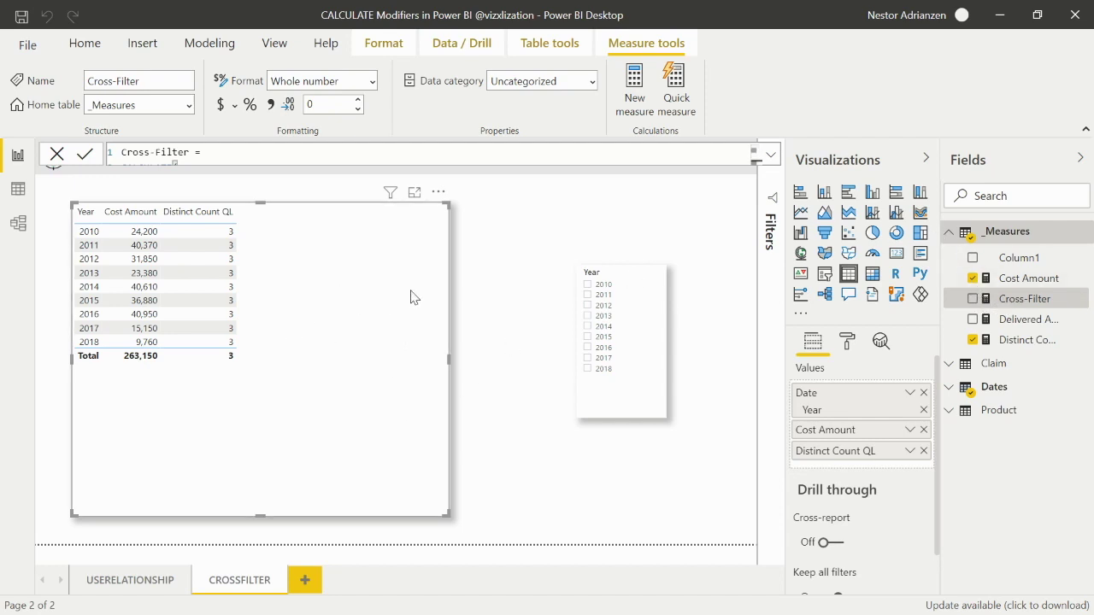
{"action": "left_click", "coordinate": [18, 224]}
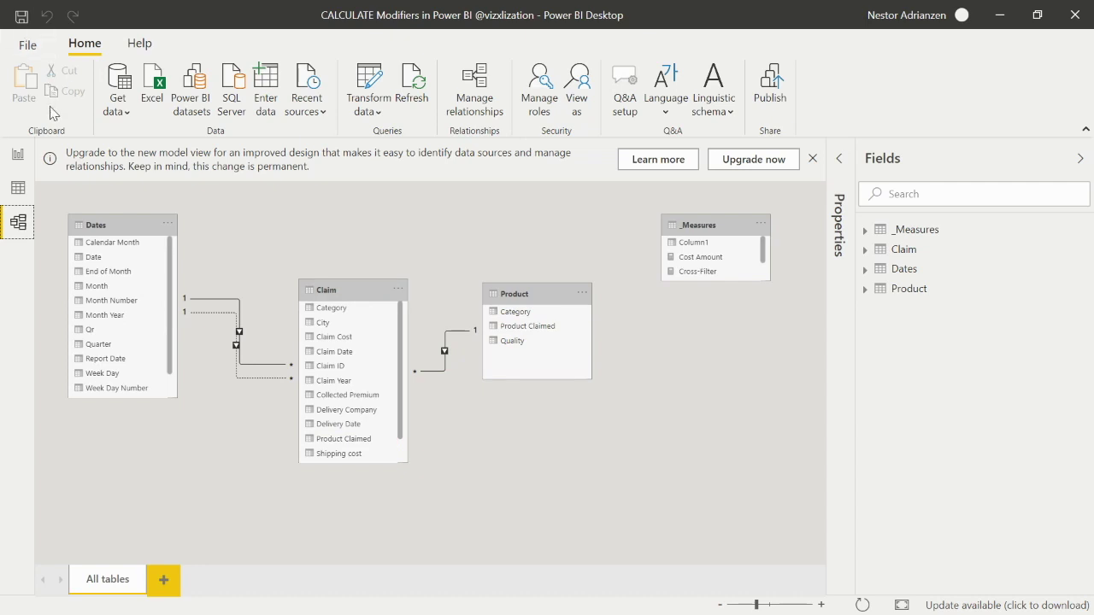
{"action": "left_click", "coordinate": [20, 154]}
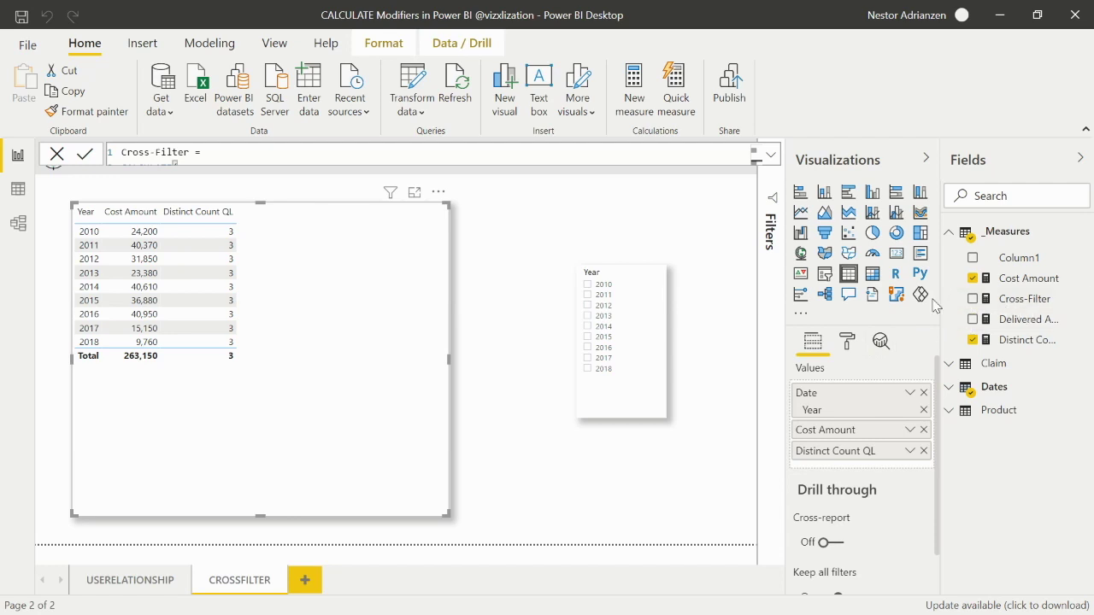
- Add the Cross-Filter measure to the Year table beside Distinct Count QL
{"action": "left_click_drag", "start_coordinate": [1044, 308], "coordinate": [401, 310]}
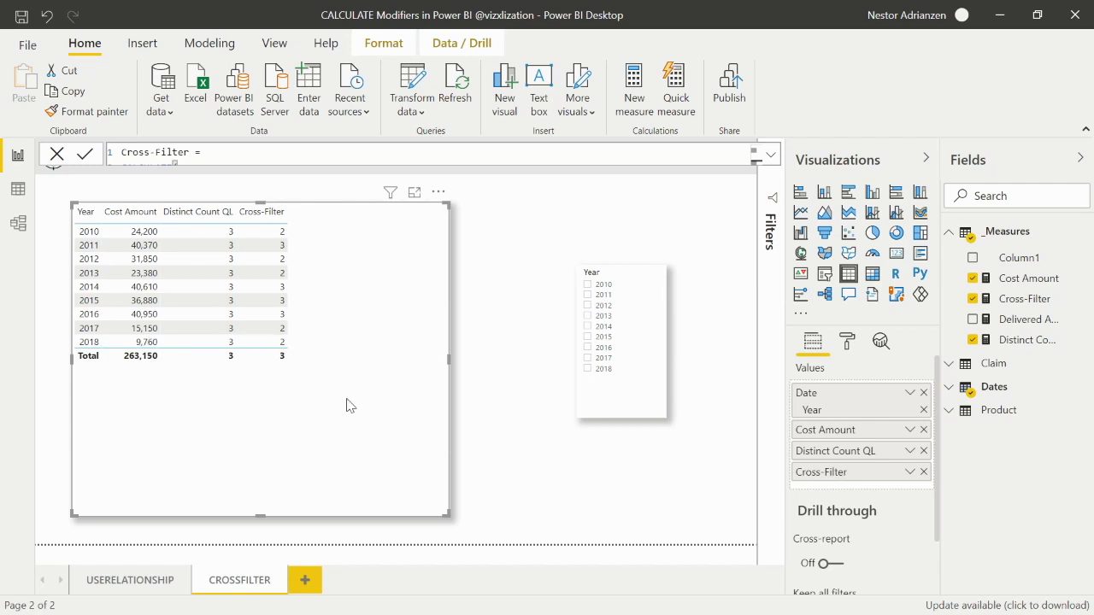
- Slice the Year table to 2010 and add Product's Quality field as a row breakdown
{"action": "left_click", "coordinate": [588, 287]}
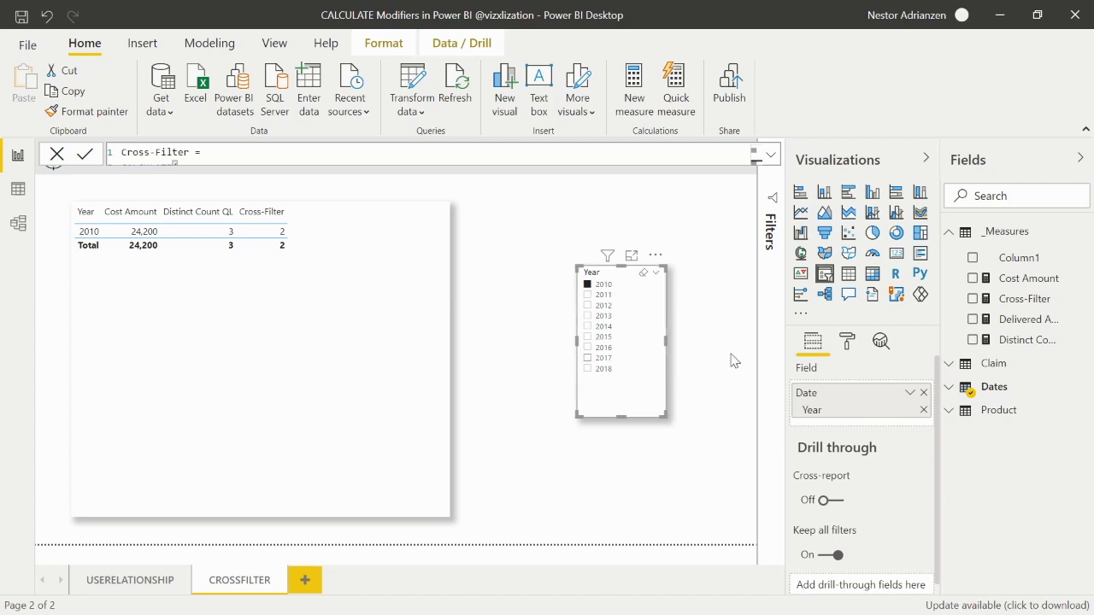
{"action": "left_click", "coordinate": [1007, 413]}
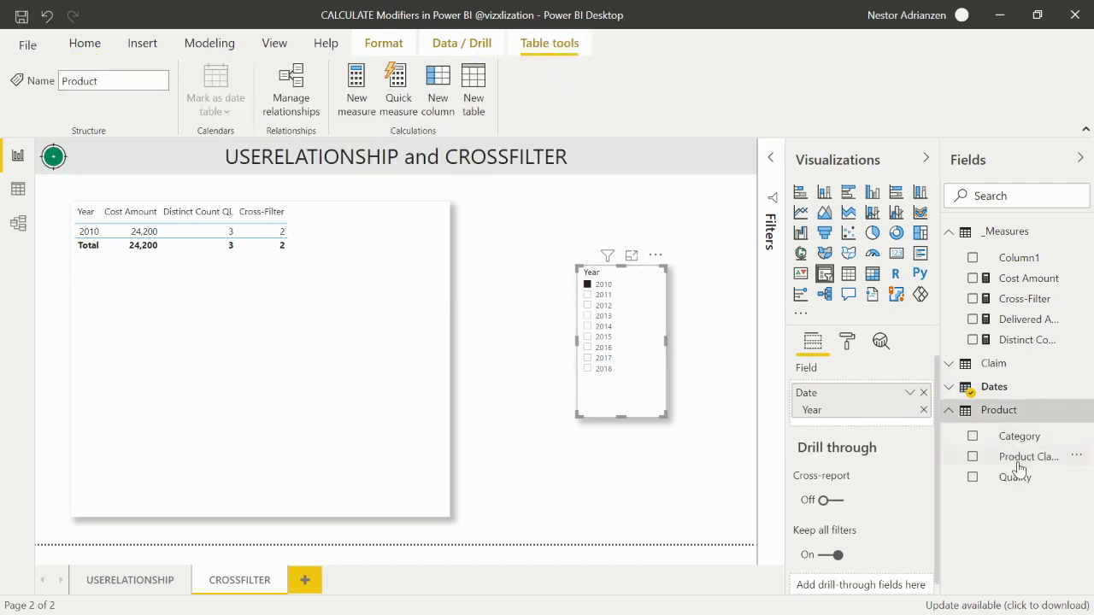
{"action": "left_click_drag", "start_coordinate": [1023, 490], "coordinate": [389, 273]}
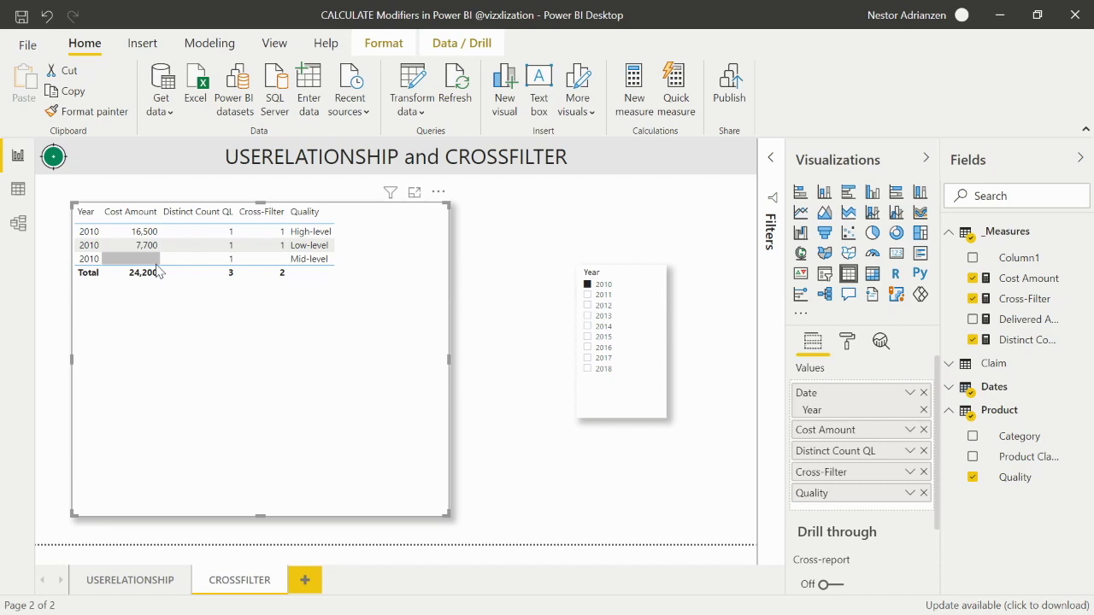
{"action": "left_click", "coordinate": [490, 318]}
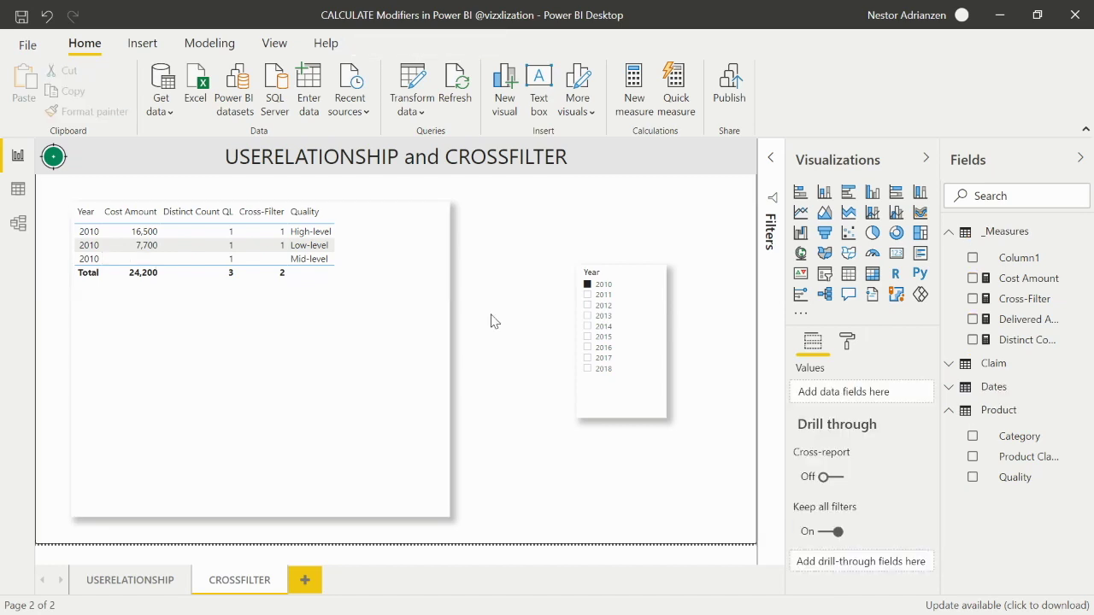